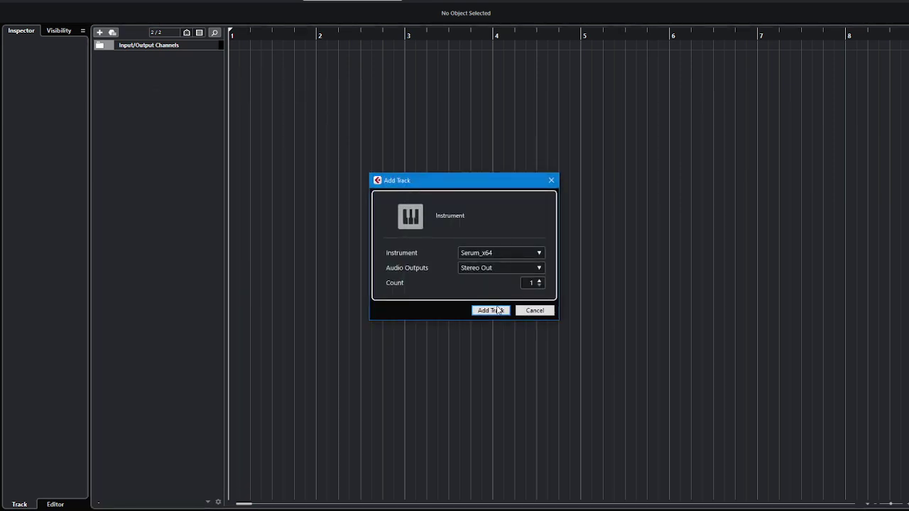
Add a Serum_x64 instrument track, load the Default 2 saw preset, and arm it for recording.
{"action": "left_click", "coordinate": [494, 311]}
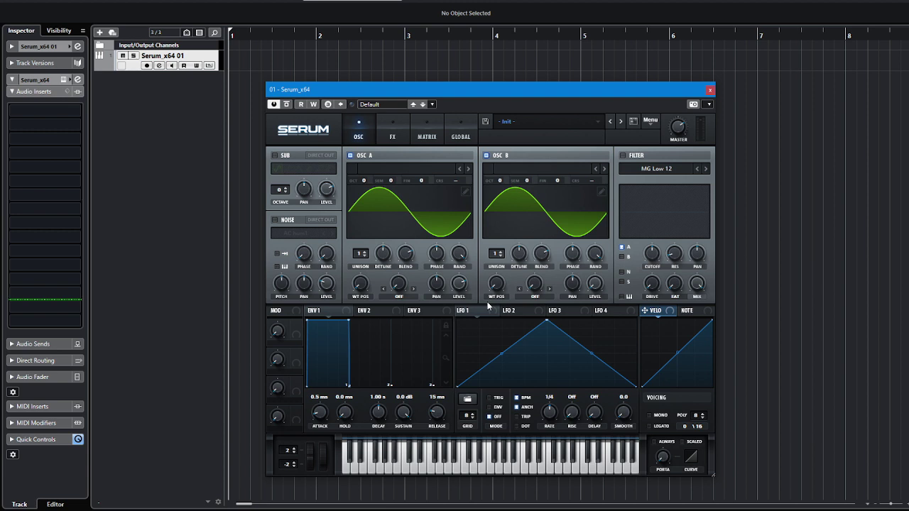
{"action": "left_click", "coordinate": [411, 104]}
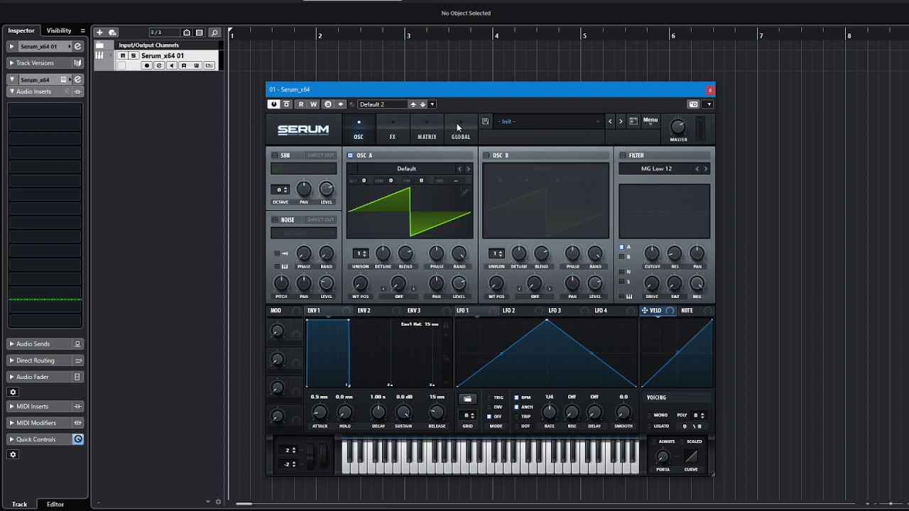
{"action": "left_click_drag", "start_coordinate": [464, 88], "coordinate": [449, 74]}
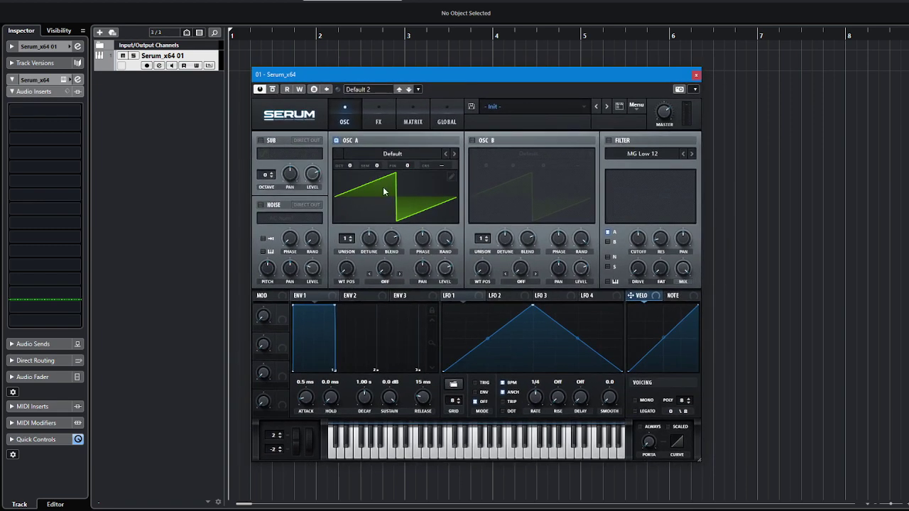
{"action": "left_click", "coordinate": [146, 66]}
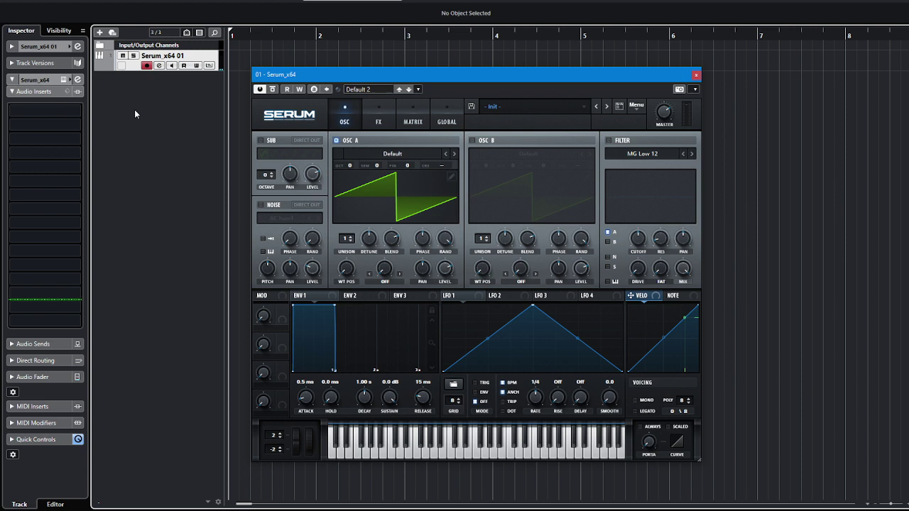
Load MUX as an audio insert on the Serum track.
{"action": "left_click", "coordinate": [54, 153]}
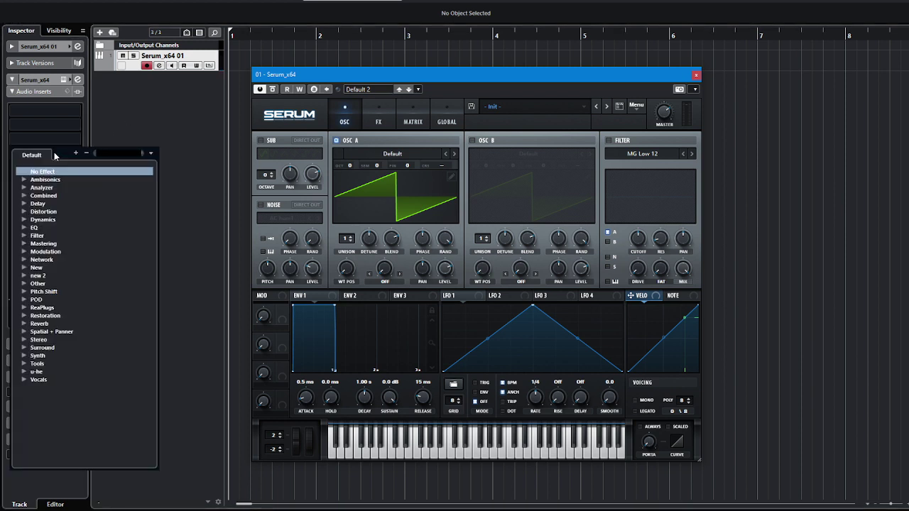
{"action": "type", "text": "mu"}
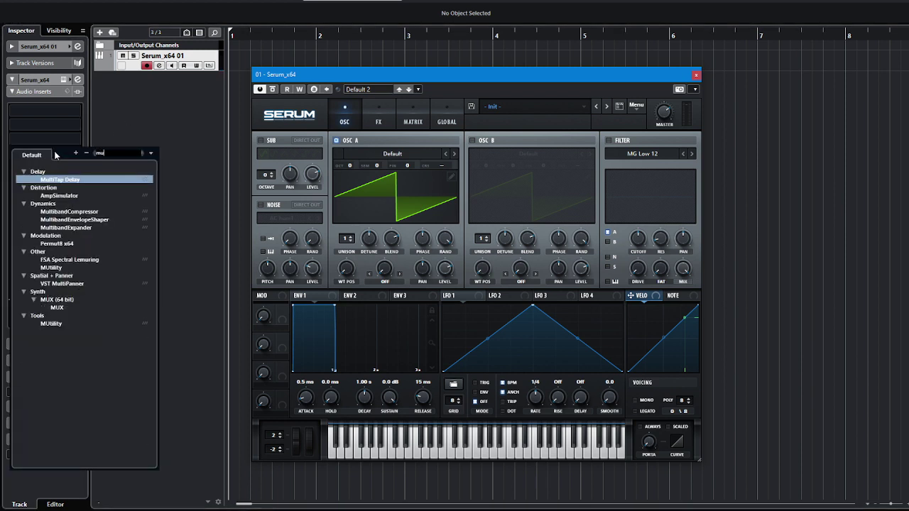
{"action": "type", "text": "x"}
{"action": "left_click", "coordinate": [60, 188]}
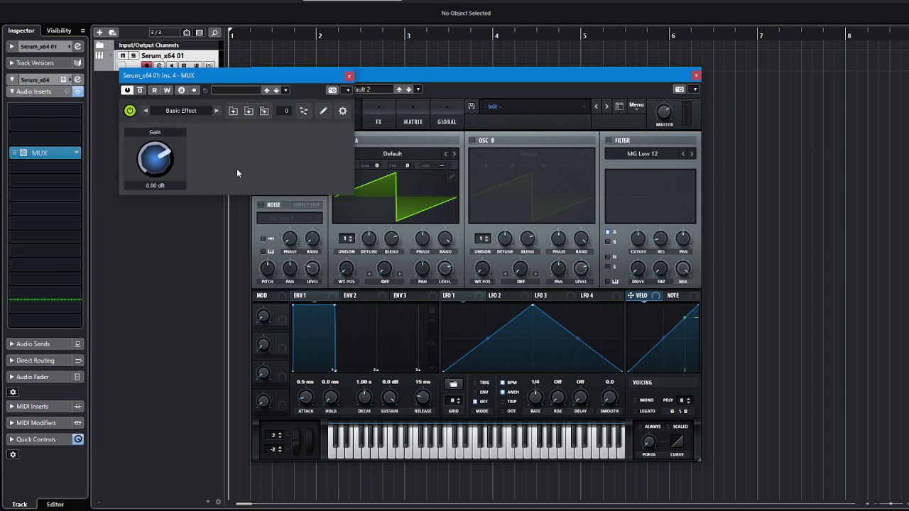
{"action": "left_click_drag", "start_coordinate": [265, 77], "coordinate": [495, 212]}
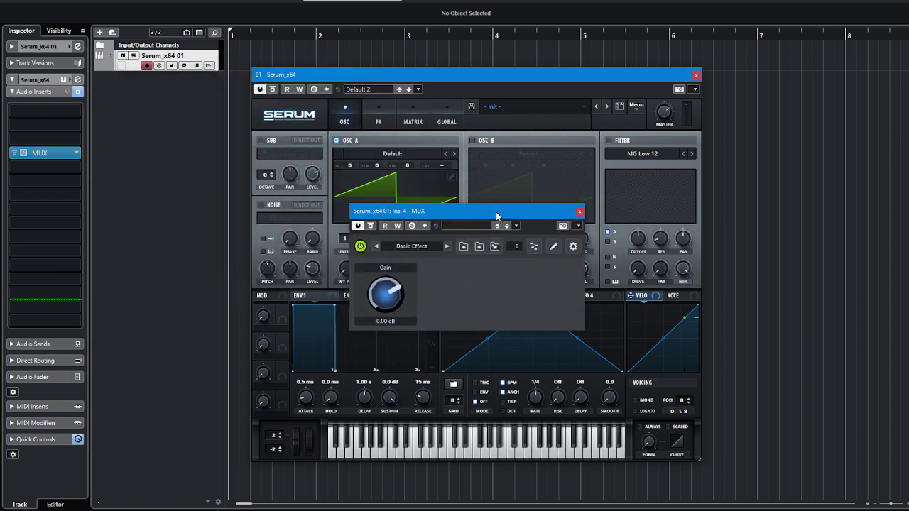
Add a MIDI 01 track and route its output into MUX's MIDI input.
{"action": "double_click", "coordinate": [135, 101]}
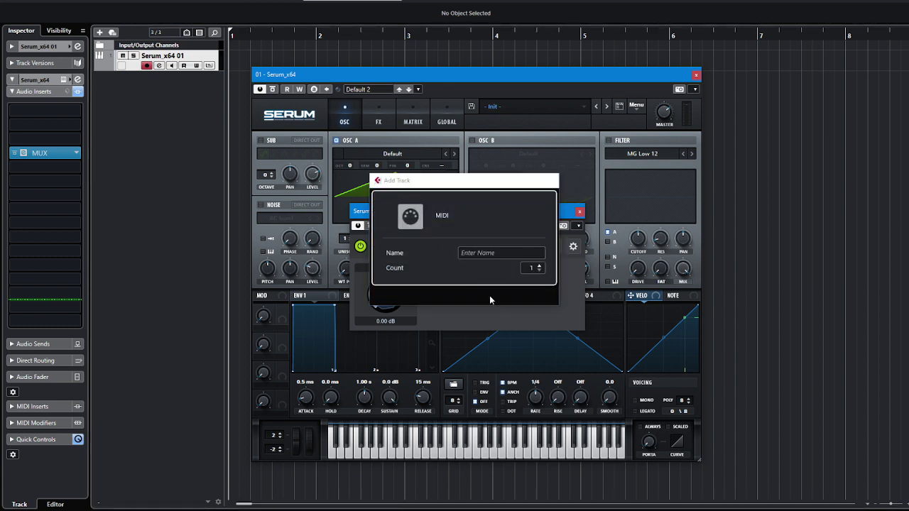
{"action": "left_click", "coordinate": [489, 297]}
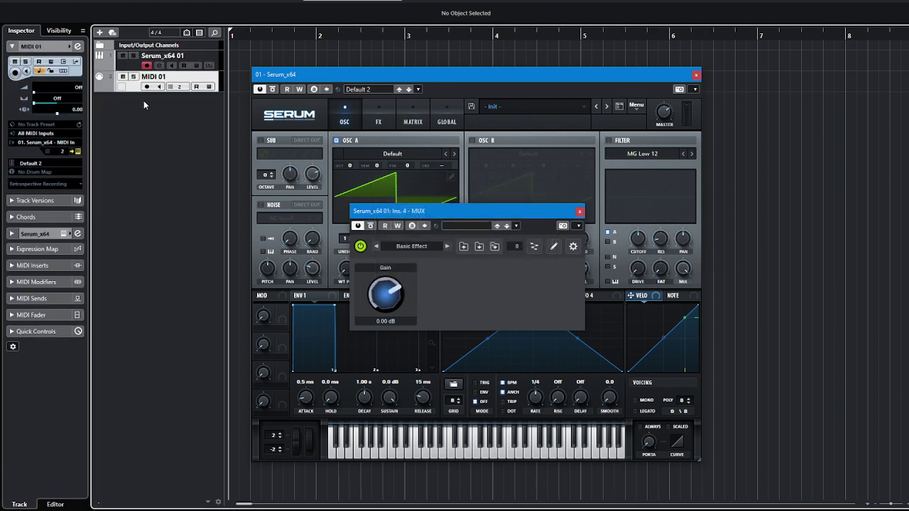
{"action": "left_click", "coordinate": [47, 143]}
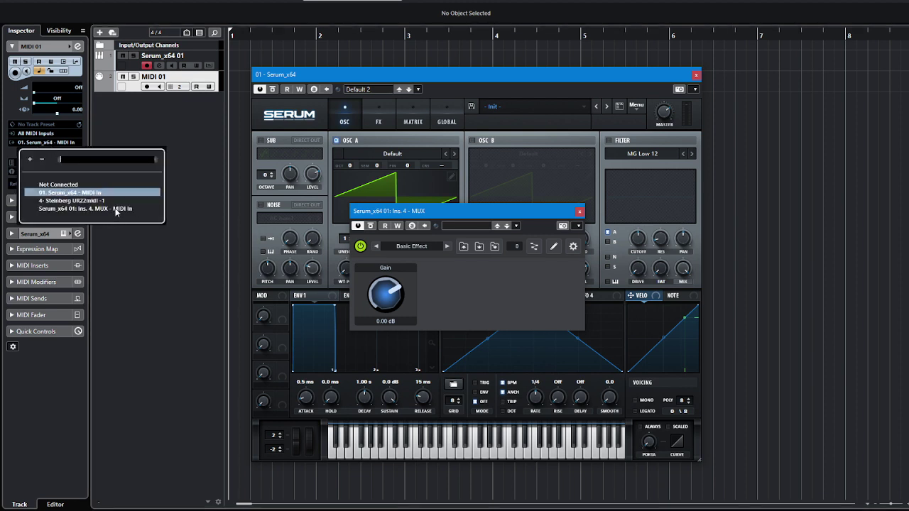
{"action": "left_click", "coordinate": [118, 209]}
{"action": "left_click", "coordinate": [133, 69]}
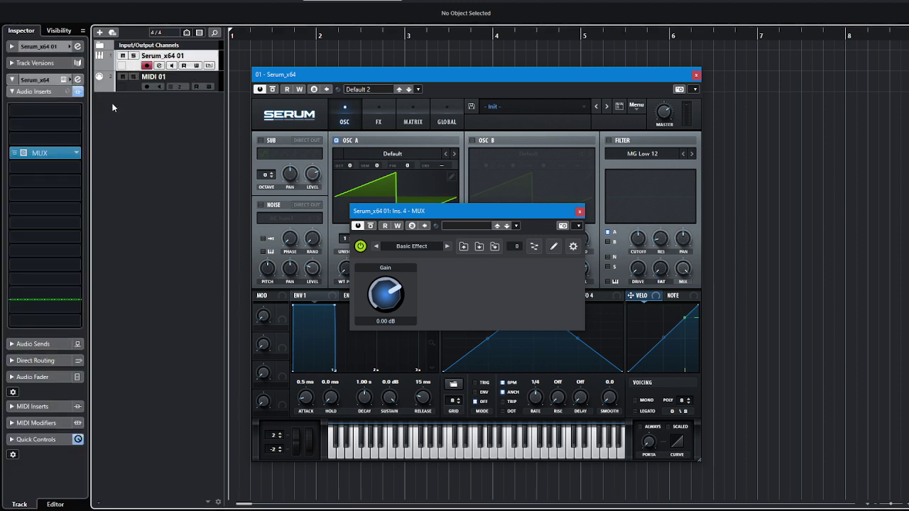
{"action": "left_click", "coordinate": [46, 195]}
Insert MFreqShifter after MUX and lower its SHIFT to about -29.86 Hz.
{"action": "type", "text": "shi"}
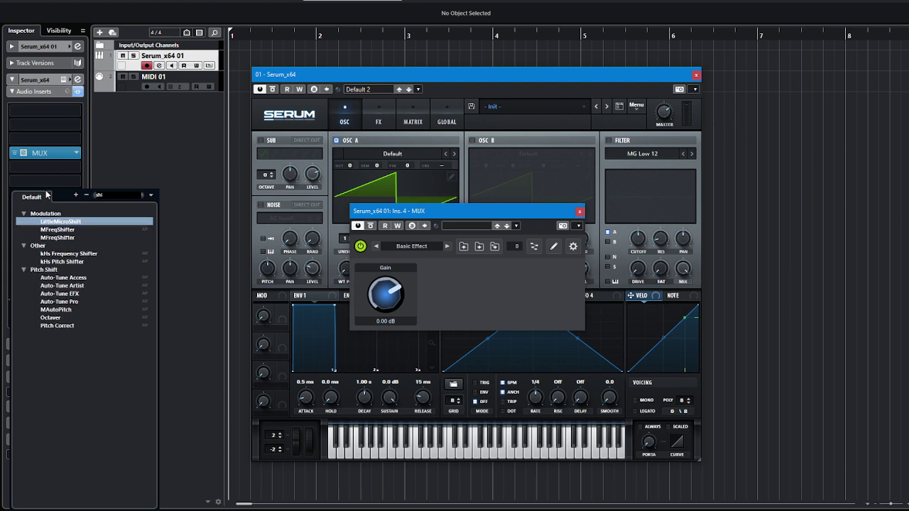
{"action": "left_click", "coordinate": [61, 238]}
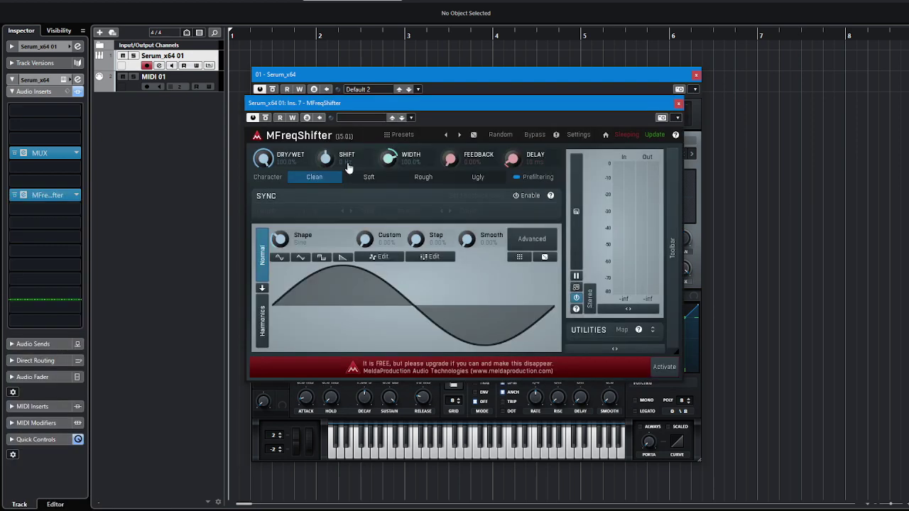
{"action": "left_click_drag", "start_coordinate": [391, 108], "coordinate": [402, 142]}
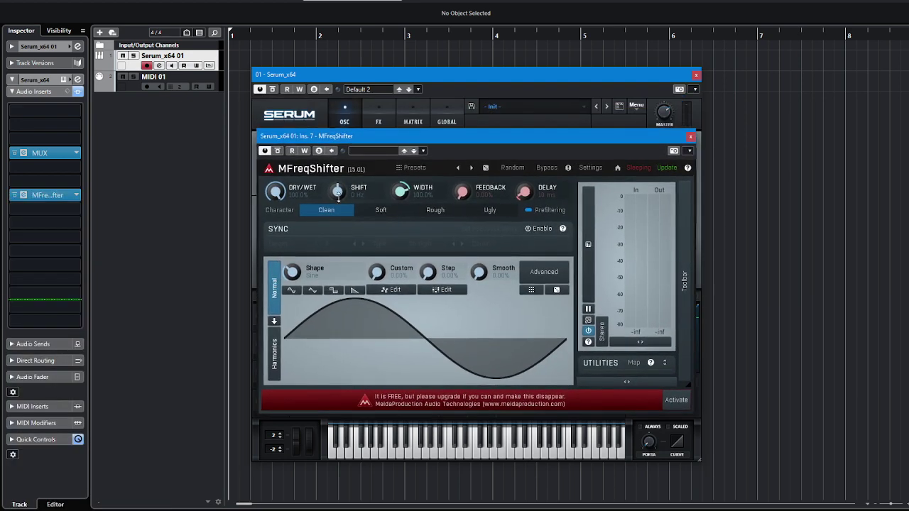
{"action": "left_click_drag", "start_coordinate": [338, 192], "coordinate": [342, 196]}
Record SHIFT automation in Write mode, close the Serum window, and raise SHIFT to about 866.8 Hz.
{"action": "key", "text": "w"}
{"action": "key", "text": "space"}
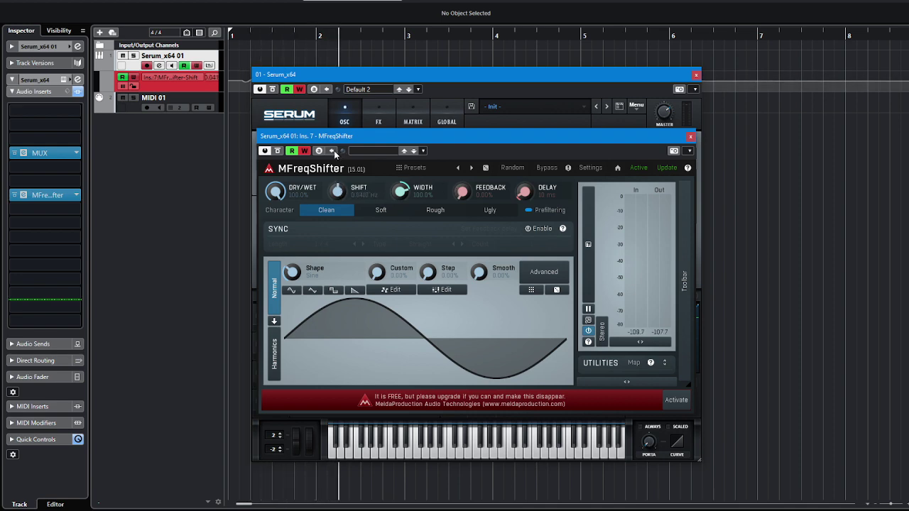
{"action": "key", "text": "space"}
{"action": "left_click", "coordinate": [296, 90]}
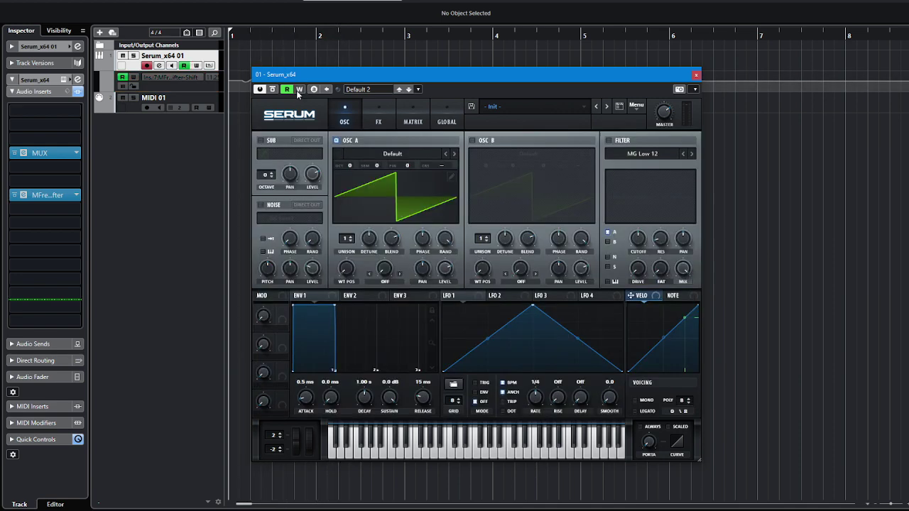
{"action": "left_click", "coordinate": [695, 75]}
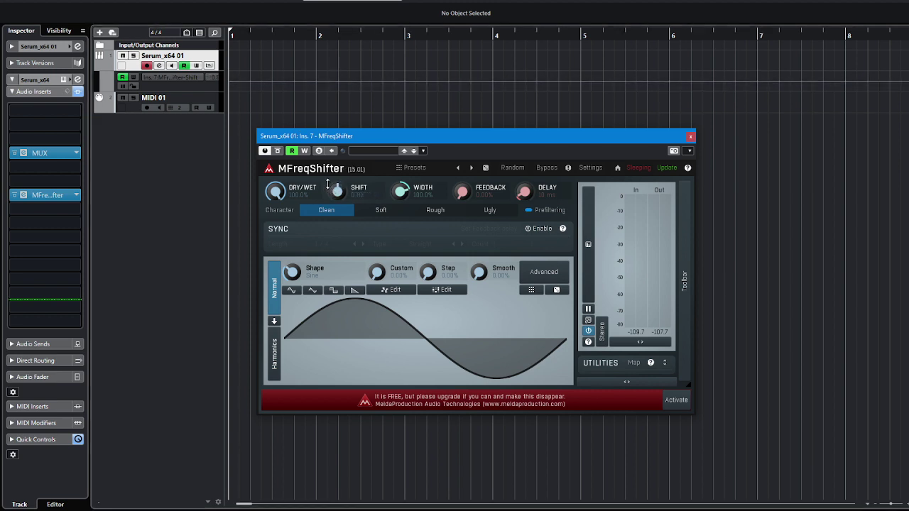
{"action": "left_click_drag", "start_coordinate": [331, 187], "coordinate": [331, 158]}
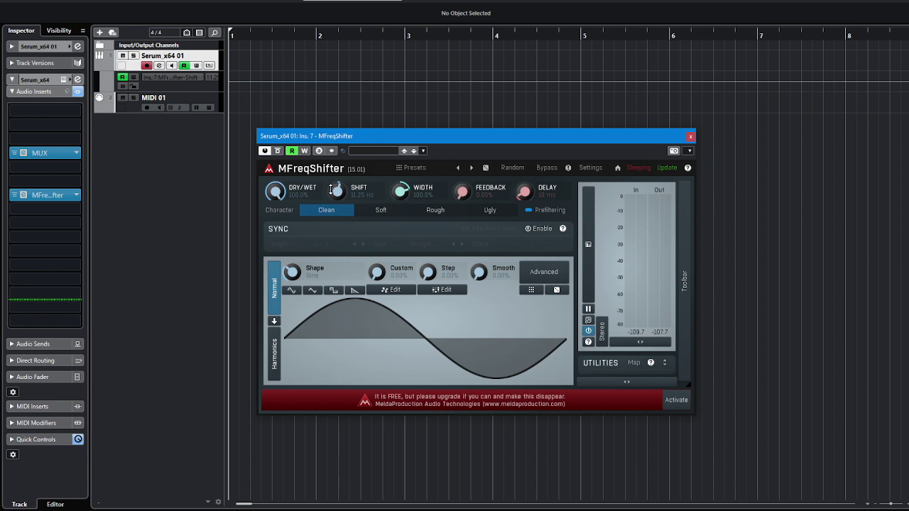
Open the MUX plugin, dismiss its demo notice, and open the modular graph editor.
{"action": "left_click", "coordinate": [24, 152]}
{"action": "left_click_drag", "start_coordinate": [448, 212], "coordinate": [346, 124]}
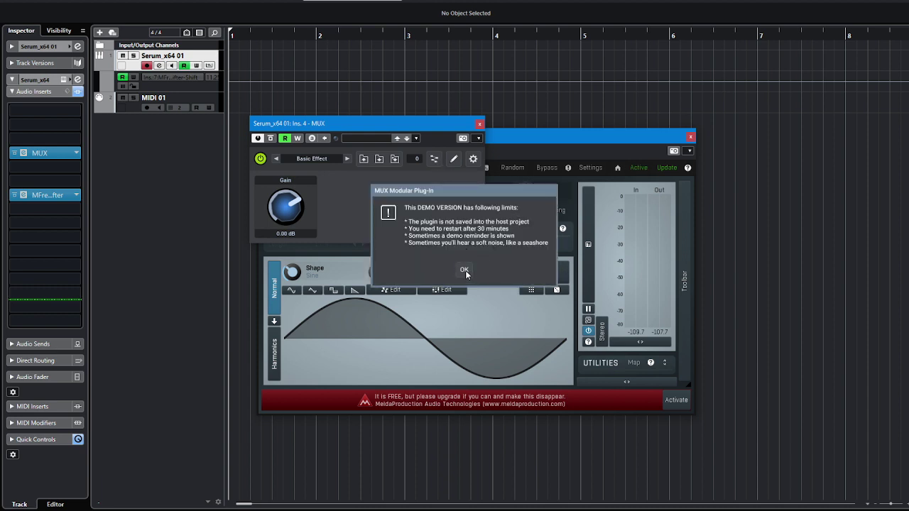
{"action": "left_click", "coordinate": [464, 269]}
{"action": "left_click", "coordinate": [434, 158]}
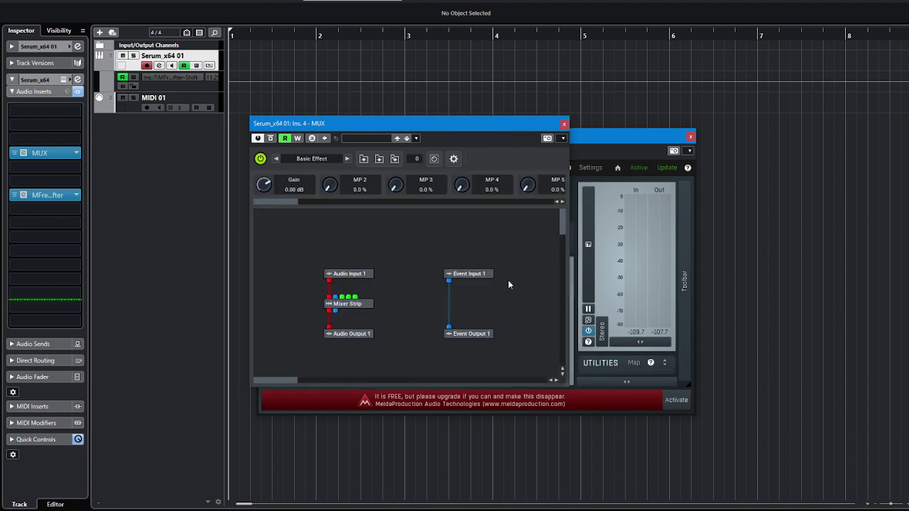
Delete the Mixer Strip module from the MUX graph and reposition Audio Input 1.
{"action": "right_click", "coordinate": [343, 304]}
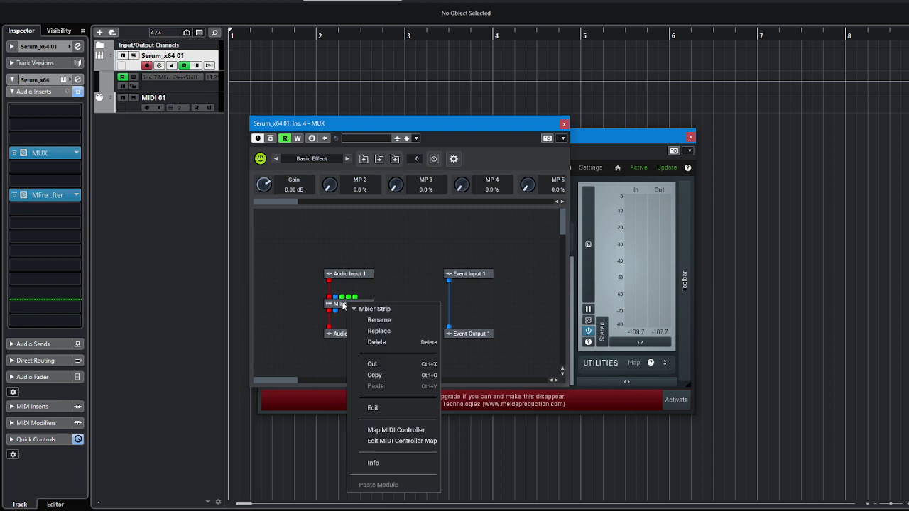
{"action": "left_click", "coordinate": [342, 305]}
{"action": "right_click", "coordinate": [343, 305]}
{"action": "left_click", "coordinate": [394, 342]}
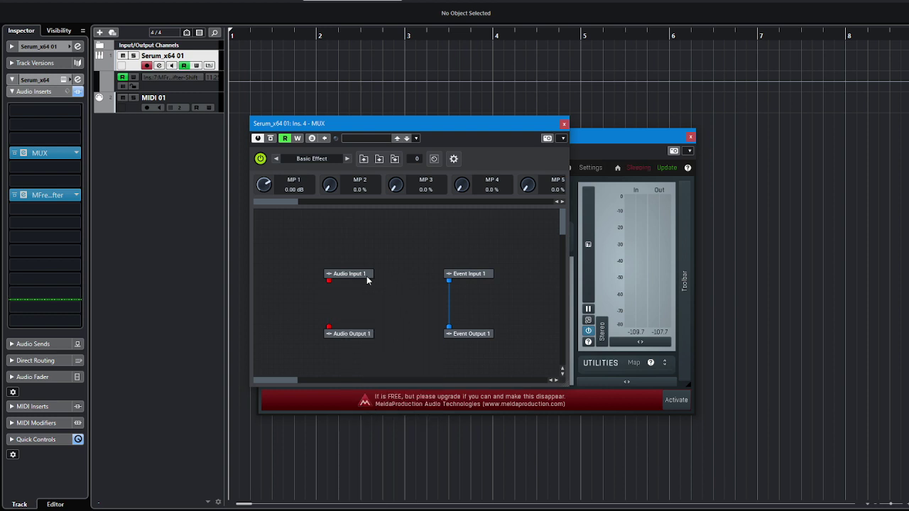
{"action": "left_click_drag", "start_coordinate": [367, 280], "coordinate": [338, 250]}
{"action": "right_click", "coordinate": [336, 278]}
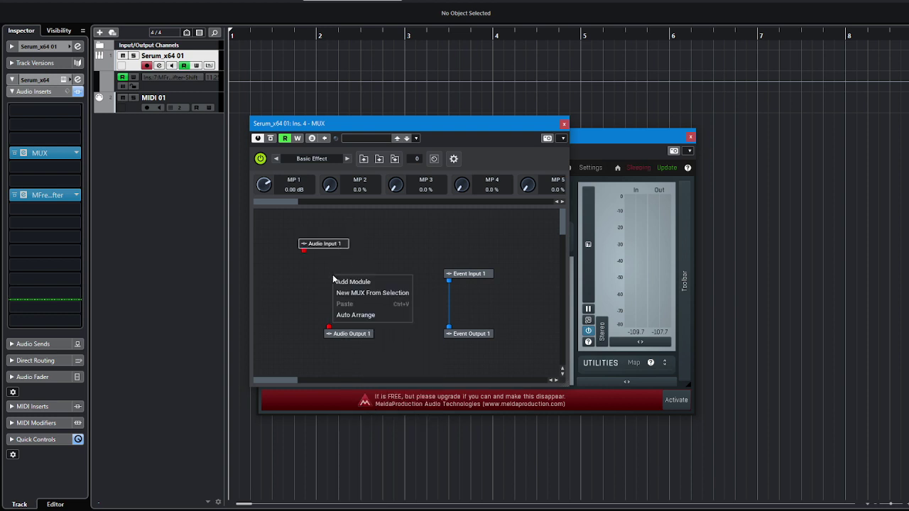
{"action": "left_click", "coordinate": [64, 198]}
Remove the MFreqShifter insert and add MFreqShifter.dll as a VST module in the MUX graph.
{"action": "left_click", "coordinate": [47, 213]}
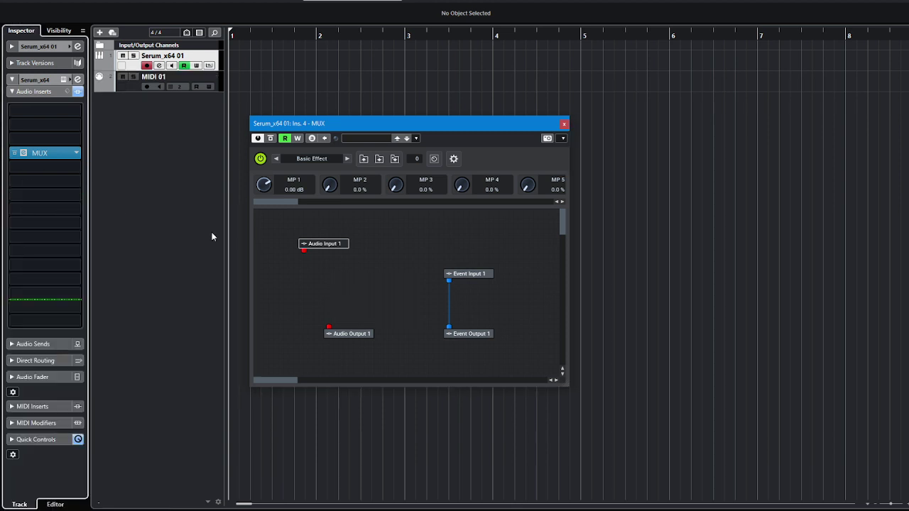
{"action": "right_click", "coordinate": [346, 281]}
{"action": "left_click", "coordinate": [369, 285]}
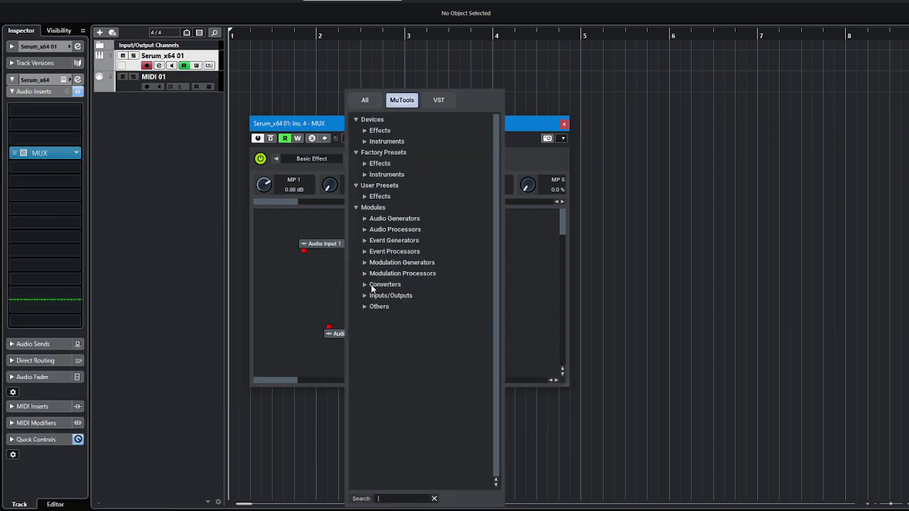
{"action": "left_click", "coordinate": [439, 100]}
{"action": "scroll", "coordinate": [398, 426], "scroll_direction": "down", "scroll_amount": 10}
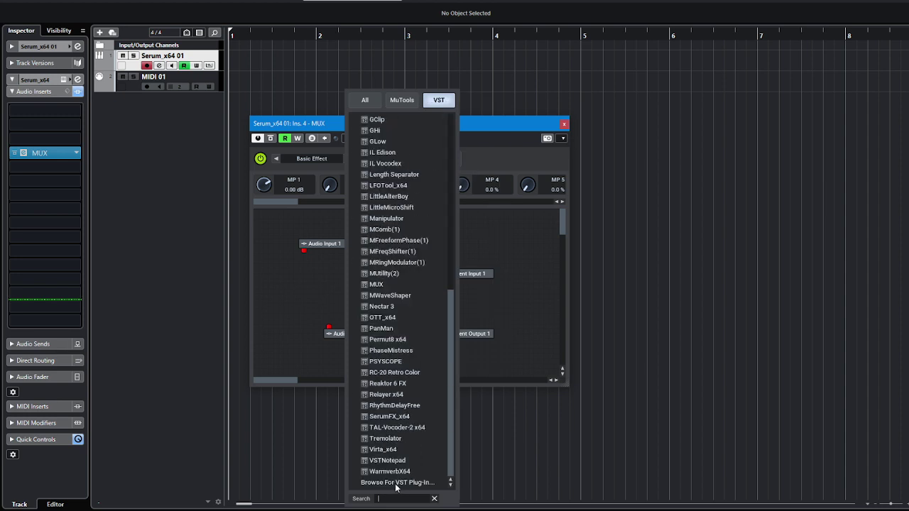
{"action": "left_click", "coordinate": [396, 482]}
{"action": "scroll", "coordinate": [397, 313], "scroll_direction": "down", "scroll_amount": 3}
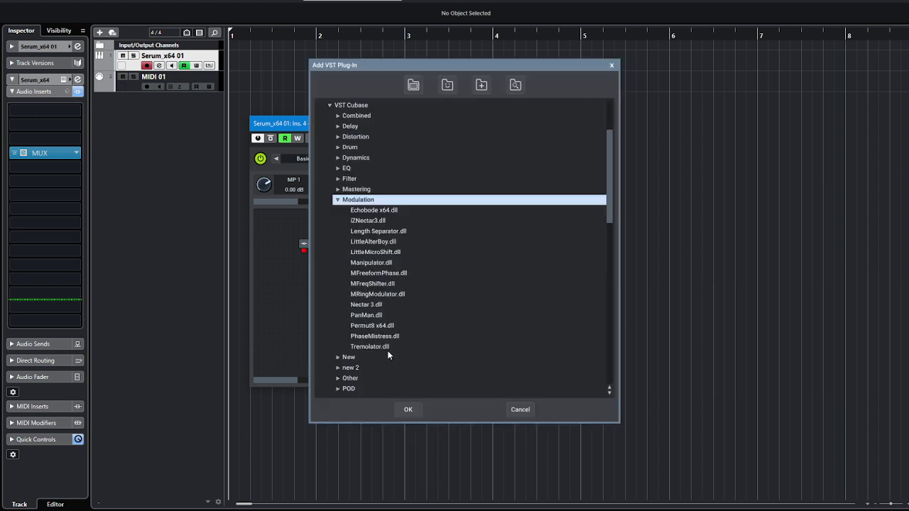
{"action": "left_click", "coordinate": [397, 284]}
{"action": "left_click", "coordinate": [409, 409]}
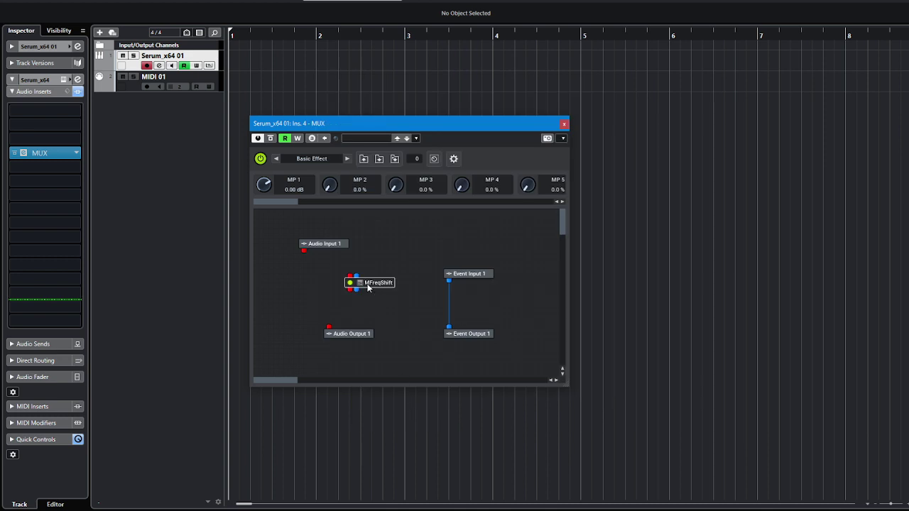
Wire Audio Input 1 through MFreqShift to Audio Output 1 and open its editor.
{"action": "left_click_drag", "start_coordinate": [368, 288], "coordinate": [327, 288]}
{"action": "left_click_drag", "start_coordinate": [304, 250], "coordinate": [329, 327]}
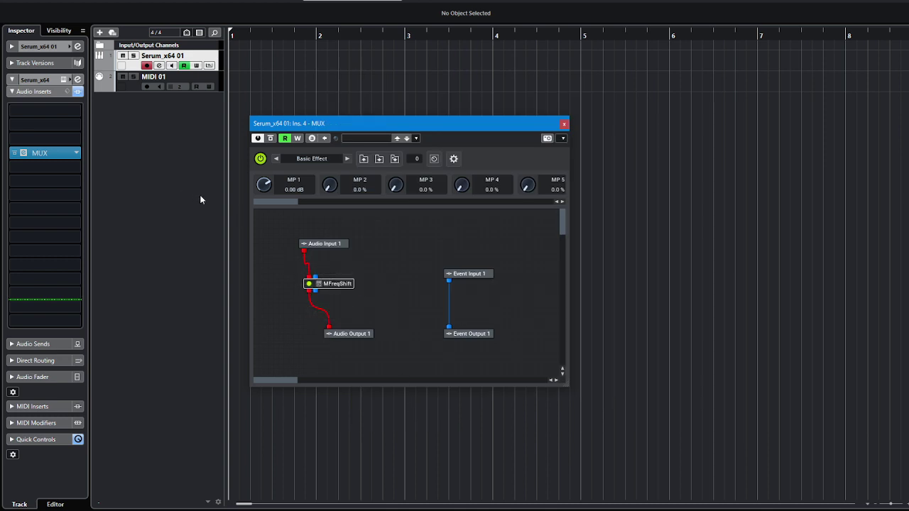
{"action": "double_click", "coordinate": [327, 286]}
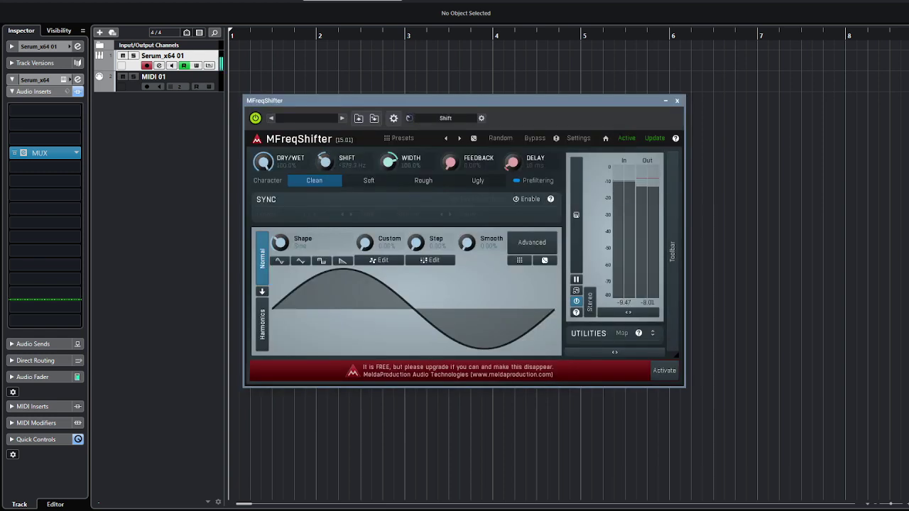
Add a Parameter Event Generator module from the Event Generators category.
{"action": "left_click", "coordinate": [677, 100]}
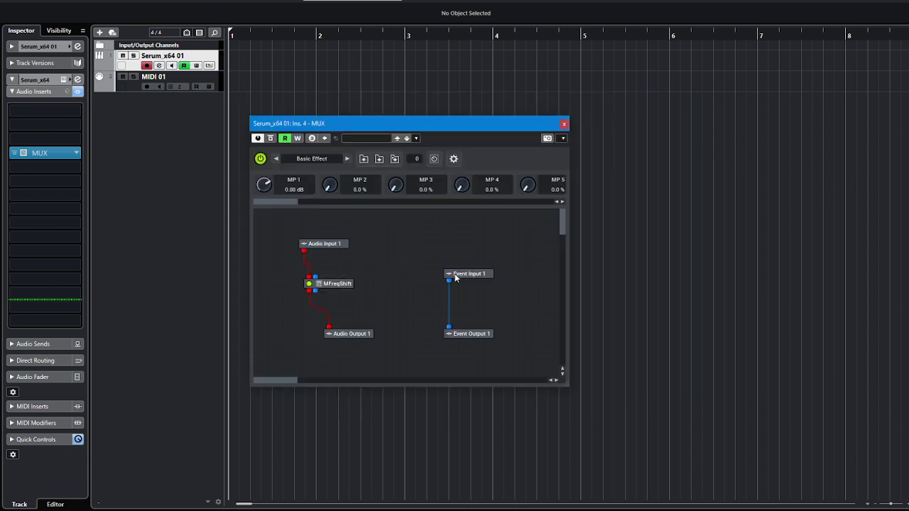
{"action": "left_click_drag", "start_coordinate": [454, 273], "coordinate": [439, 244]}
{"action": "right_click", "coordinate": [396, 263]}
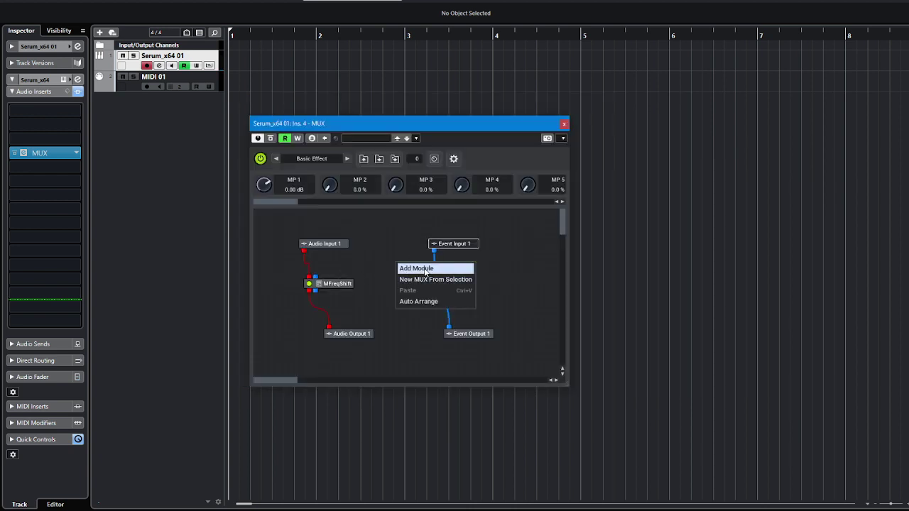
{"action": "left_click", "coordinate": [408, 269]}
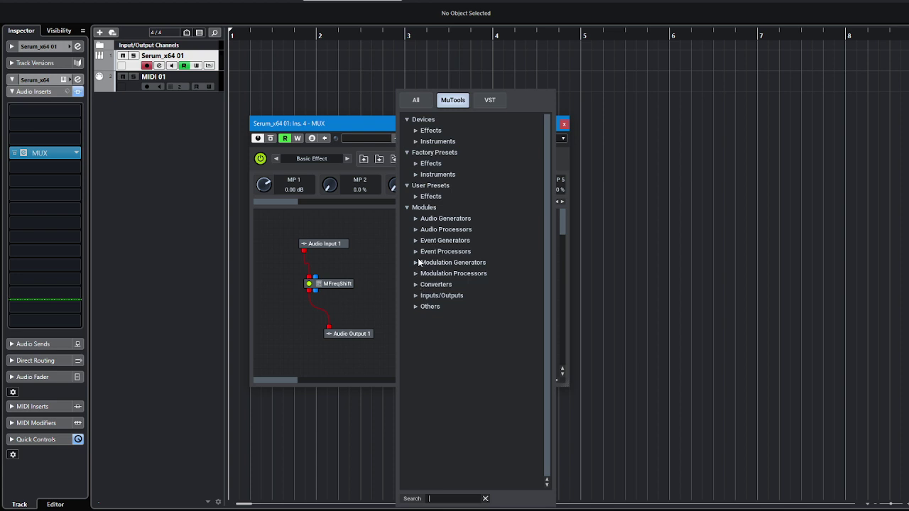
{"action": "left_click", "coordinate": [416, 240]}
{"action": "double_click", "coordinate": [447, 318]}
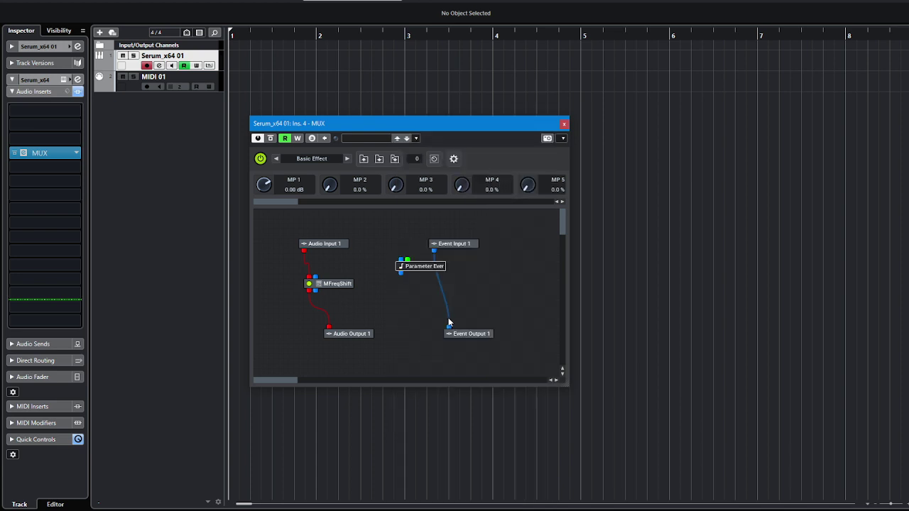
Connect Event Input 1 to the Parameter Event node and line it up with MFreqShift.
{"action": "left_click_drag", "start_coordinate": [406, 298], "coordinate": [407, 297]}
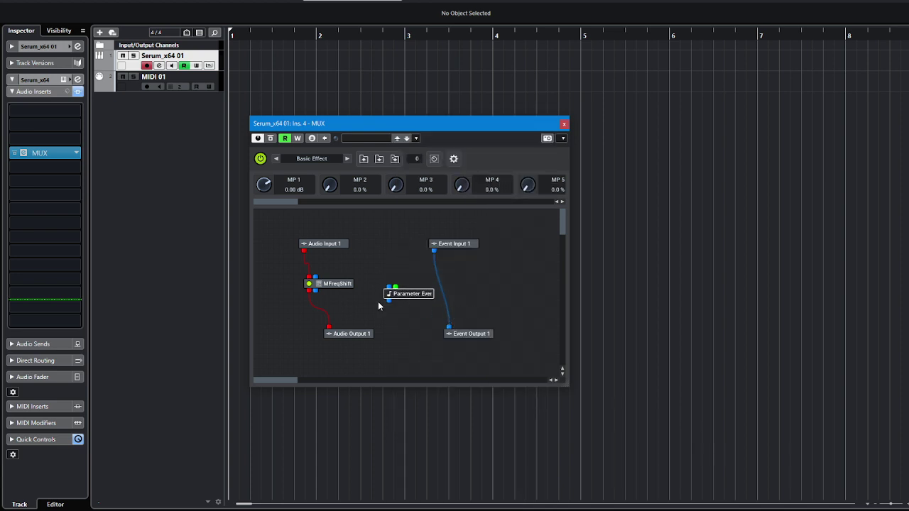
{"action": "left_click_drag", "start_coordinate": [434, 251], "coordinate": [391, 288]}
{"action": "left_click_drag", "start_coordinate": [340, 284], "coordinate": [316, 287]}
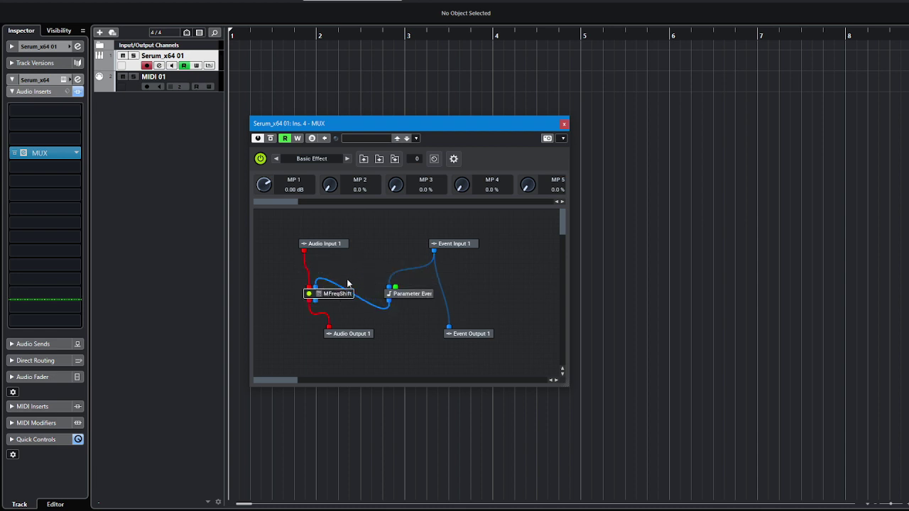
Set the Parameter Event Generator's target parameter to MFreqShift's Shift.
{"action": "double_click", "coordinate": [405, 297]}
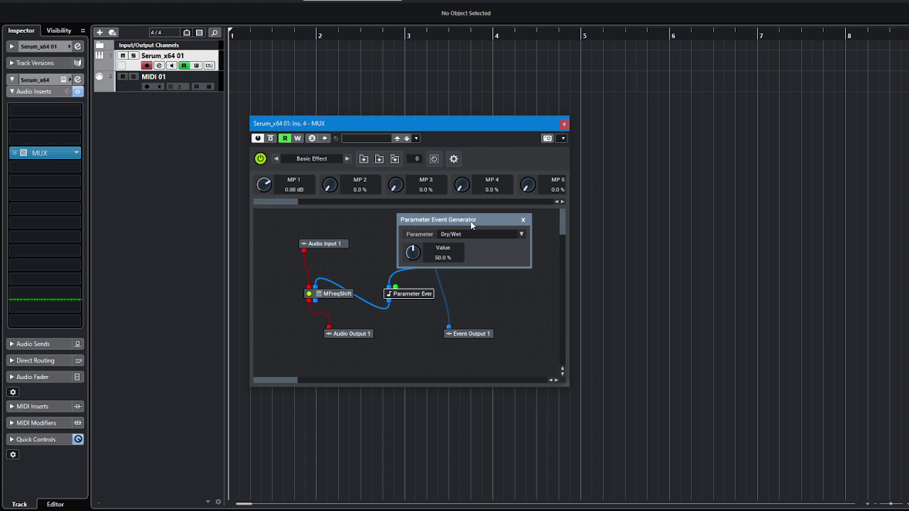
{"action": "scroll", "coordinate": [462, 235], "scroll_direction": "down", "scroll_amount": 1}
{"action": "left_click", "coordinate": [521, 234]}
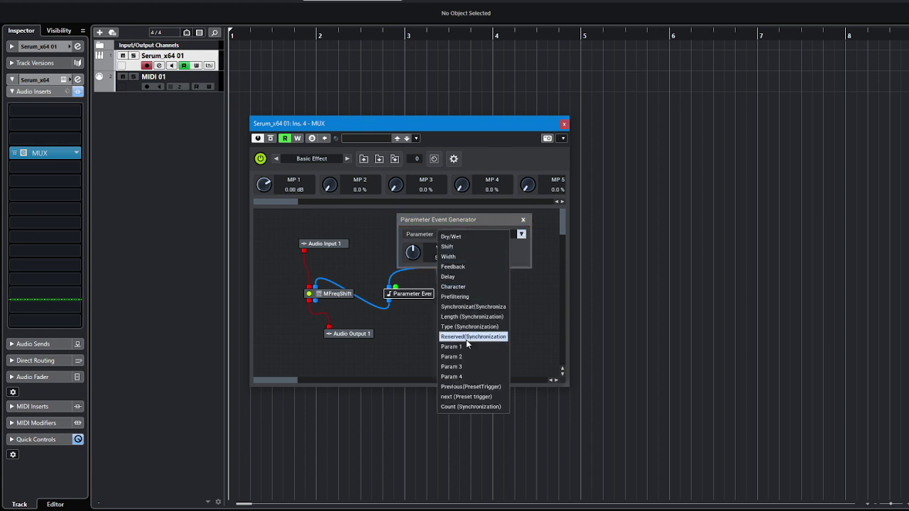
{"action": "left_click", "coordinate": [464, 248]}
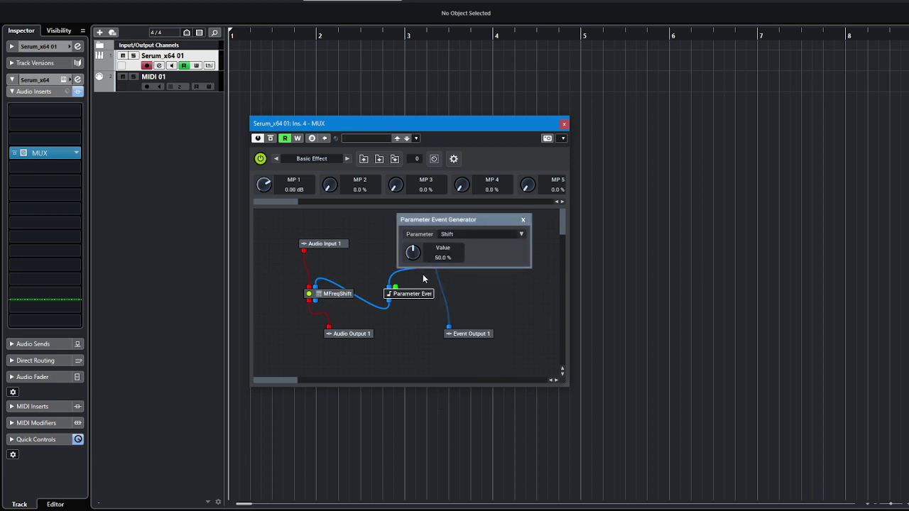
Add an ADSR Envelope beside Event Input 1 and delete the direct Event Input to Parameter Event wire.
{"action": "left_click", "coordinate": [480, 292]}
{"action": "right_click", "coordinate": [480, 292]}
{"action": "left_click", "coordinate": [523, 291]}
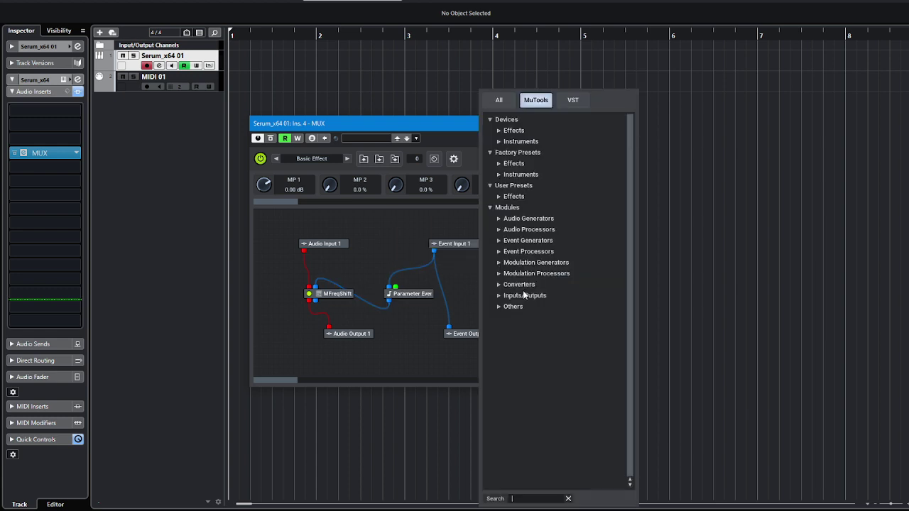
{"action": "left_click", "coordinate": [499, 262]}
{"action": "left_click", "coordinate": [537, 279]}
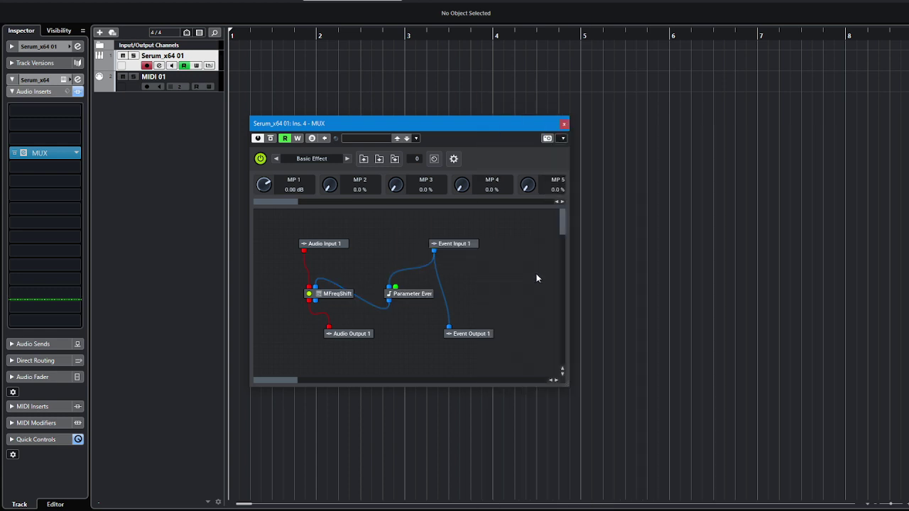
{"action": "left_click_drag", "start_coordinate": [514, 290], "coordinate": [394, 287]}
{"action": "right_click", "coordinate": [434, 249]}
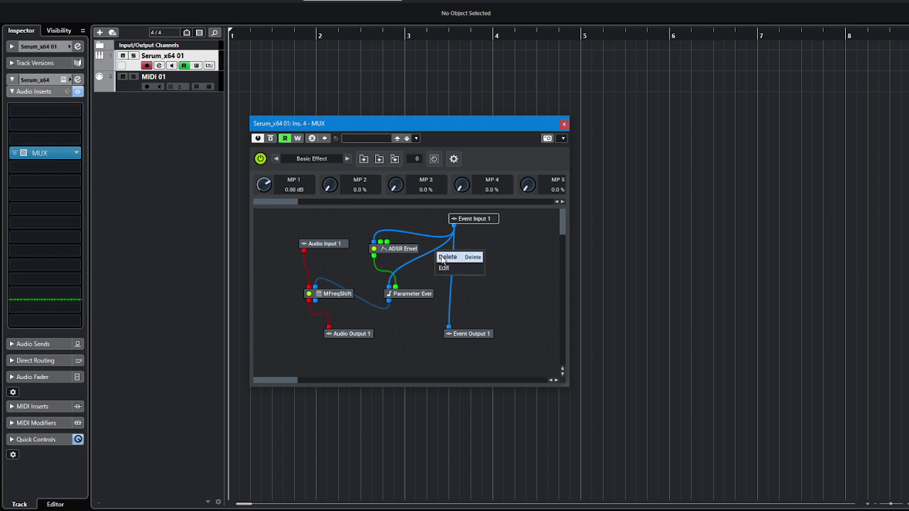
{"action": "left_click", "coordinate": [441, 260]}
Add a Modulation Monitor from Modulation Processors and route the ADSR output into it.
{"action": "right_click", "coordinate": [433, 266]}
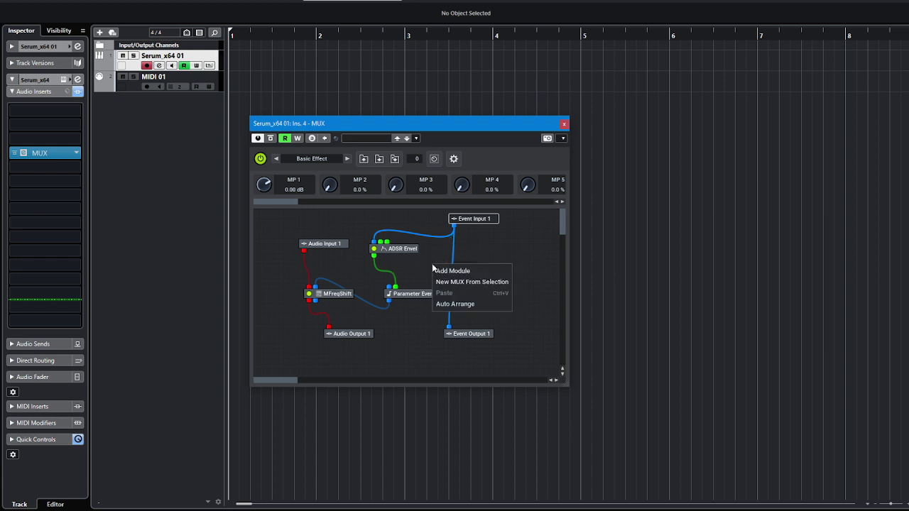
{"action": "left_click", "coordinate": [472, 269]}
{"action": "left_click", "coordinate": [452, 263]}
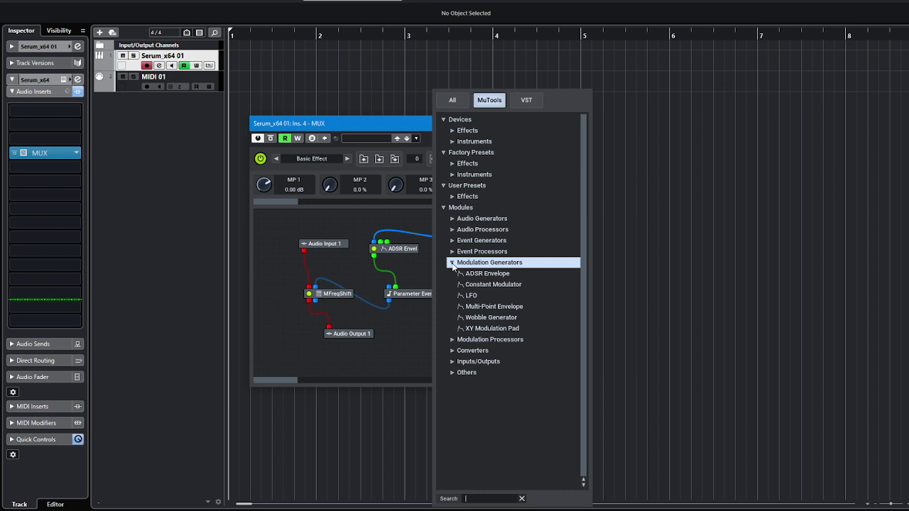
{"action": "left_click", "coordinate": [452, 340]}
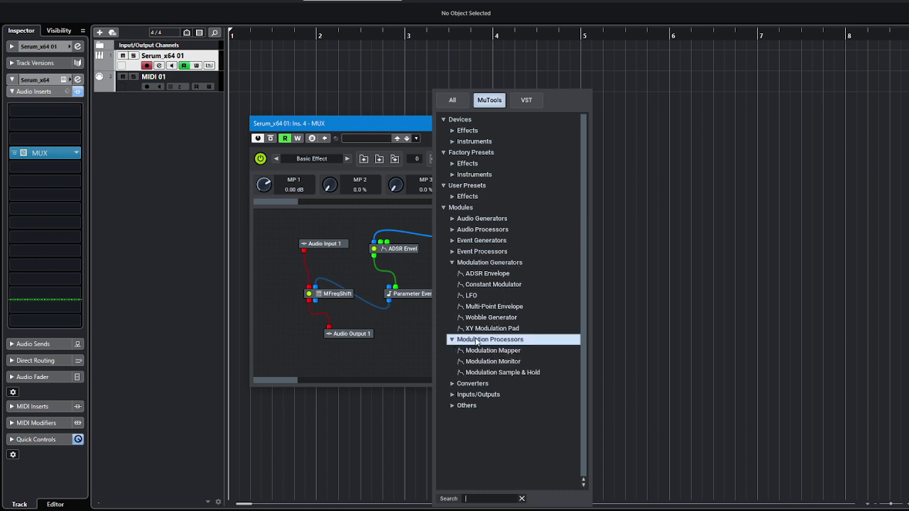
{"action": "double_click", "coordinate": [489, 363]}
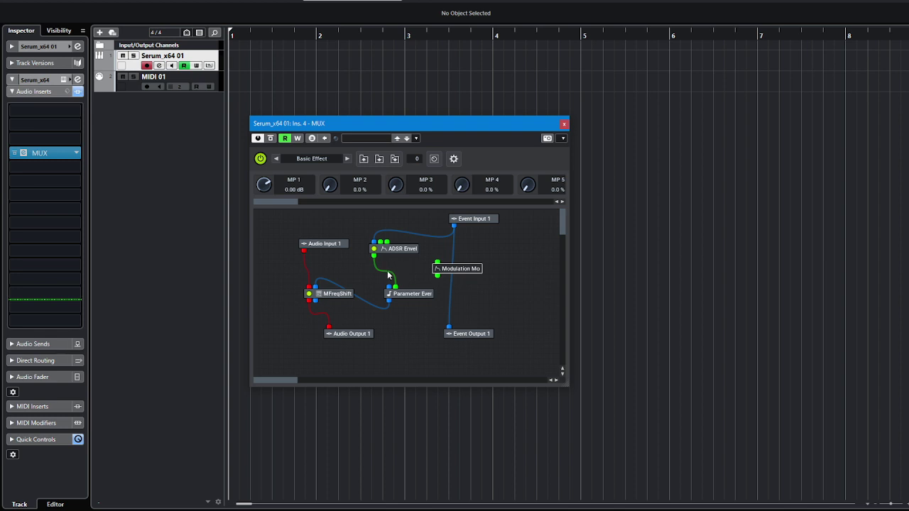
{"action": "left_click_drag", "start_coordinate": [389, 276], "coordinate": [437, 275]}
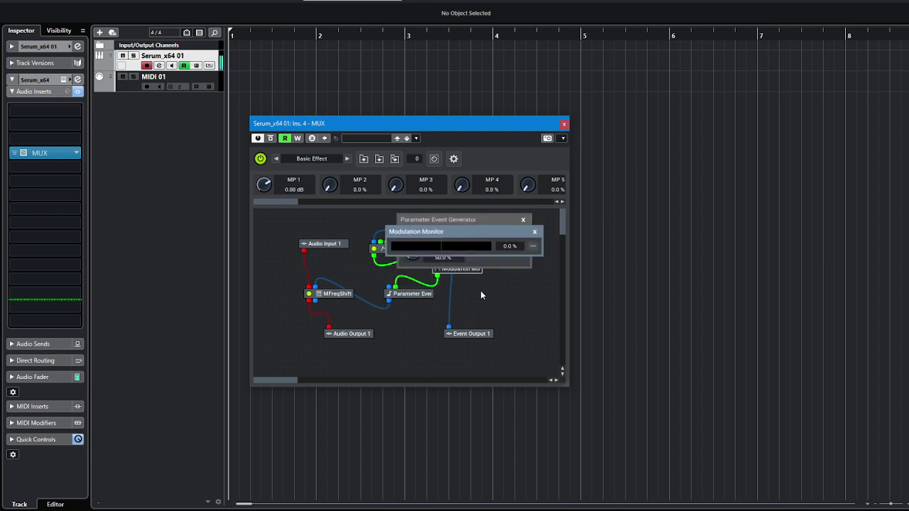
Open the ADSR Envelope editor (320 ms attack/decay/release, 50% sustain) and place it at lower right.
{"action": "left_click", "coordinate": [374, 248]}
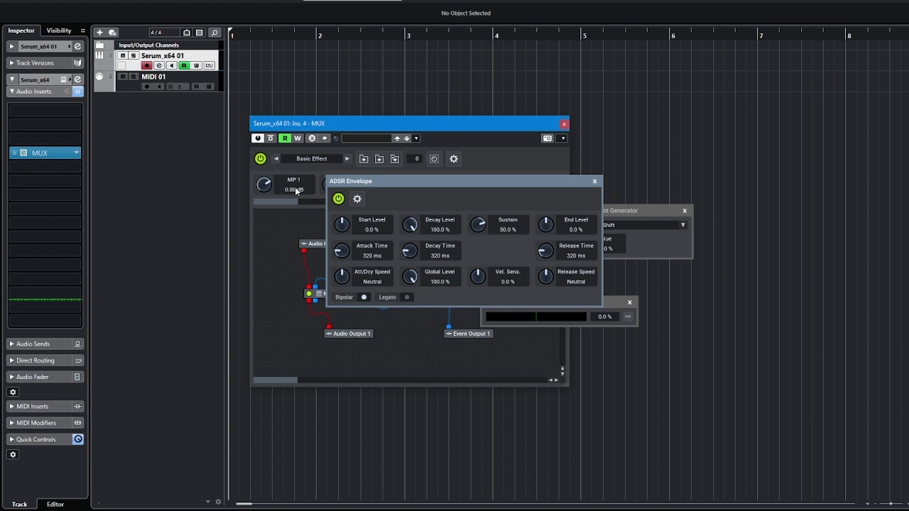
{"action": "left_click_drag", "start_coordinate": [465, 181], "coordinate": [716, 347]}
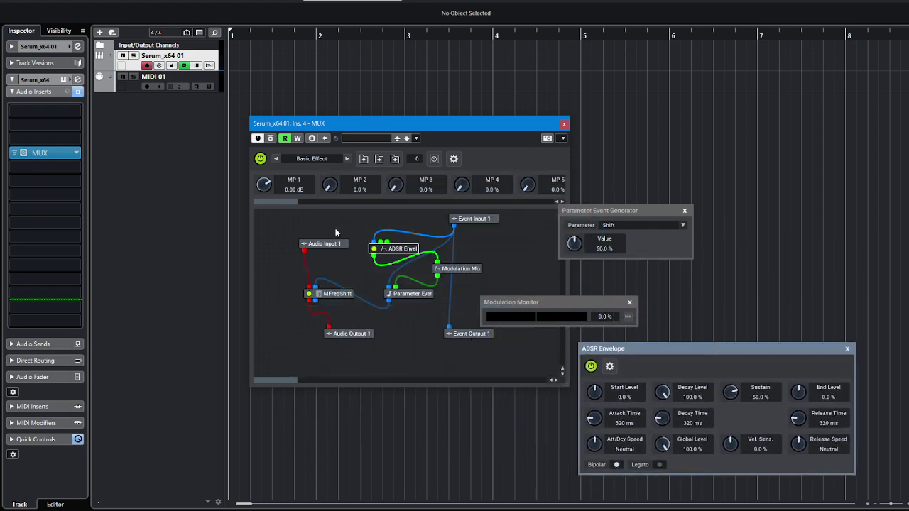
Route MIDI 01's output to the MUX MIDI input and arm the track for recording.
{"action": "left_click", "coordinate": [129, 85]}
{"action": "left_click", "coordinate": [55, 142]}
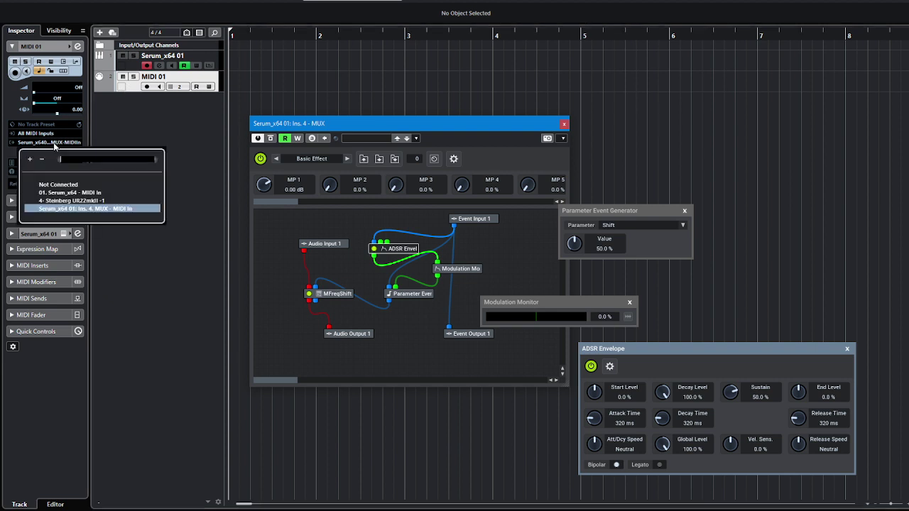
{"action": "left_click", "coordinate": [88, 209]}
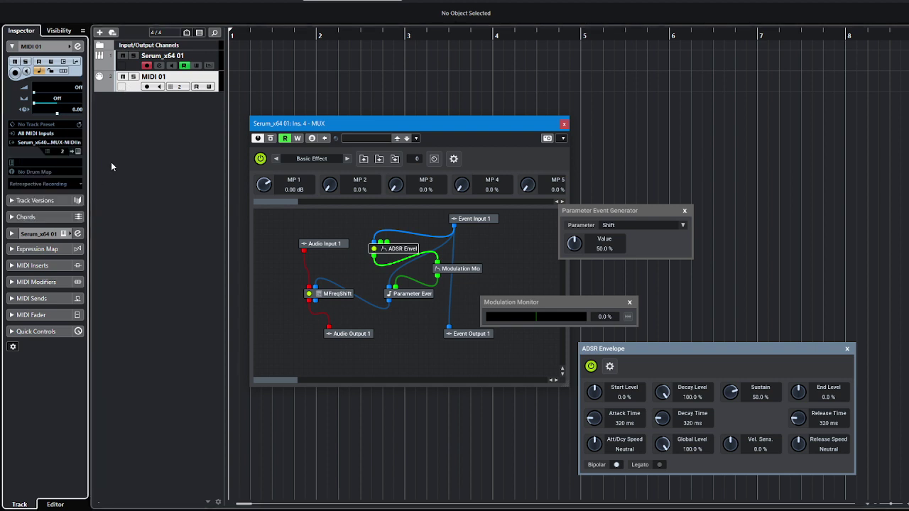
{"action": "left_click", "coordinate": [55, 142]}
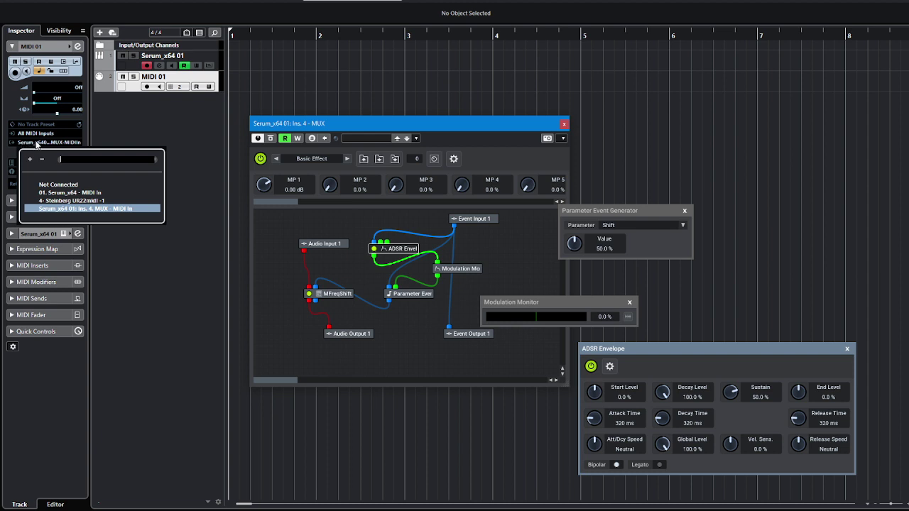
{"action": "left_click", "coordinate": [140, 145]}
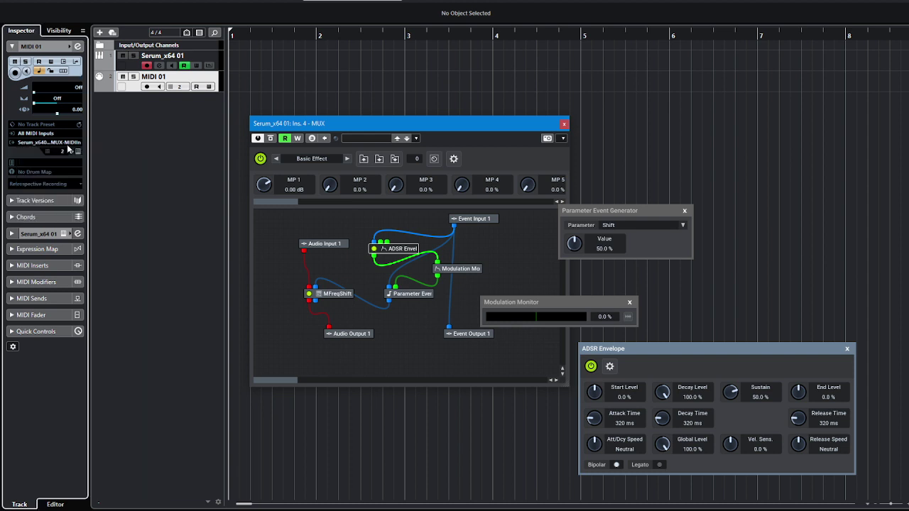
{"action": "left_click", "coordinate": [146, 87]}
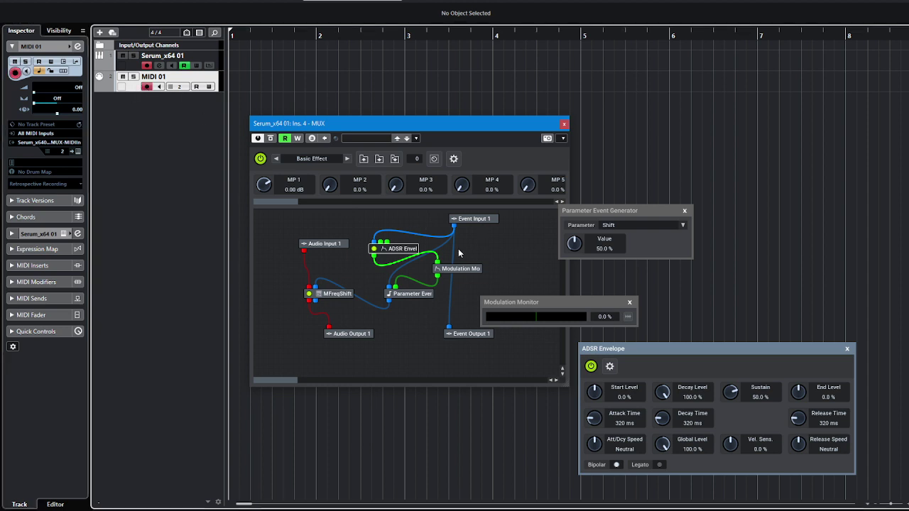
Open the MFreqShifter editor from the MUX graph and place it beside the Modulation Monitor.
{"action": "left_click_drag", "start_coordinate": [555, 306], "coordinate": [572, 298]}
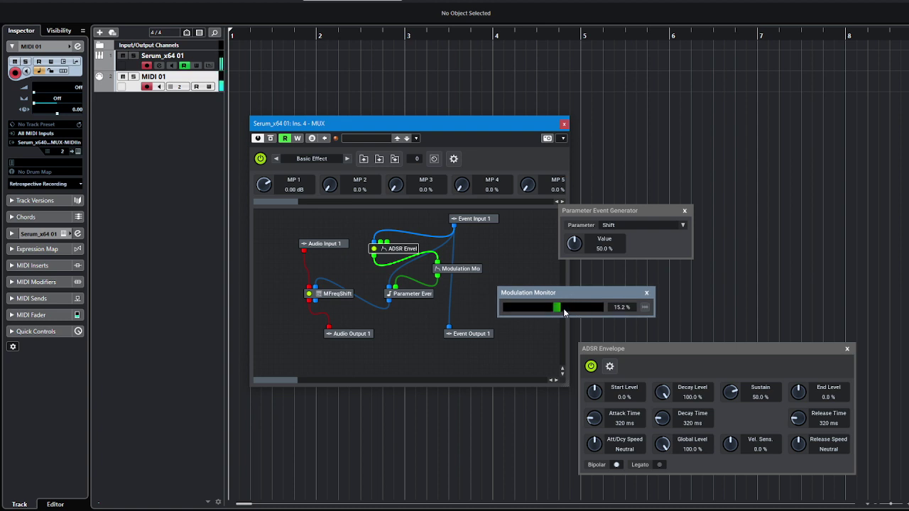
{"action": "double_click", "coordinate": [331, 294]}
{"action": "left_click_drag", "start_coordinate": [418, 99], "coordinate": [249, 206]}
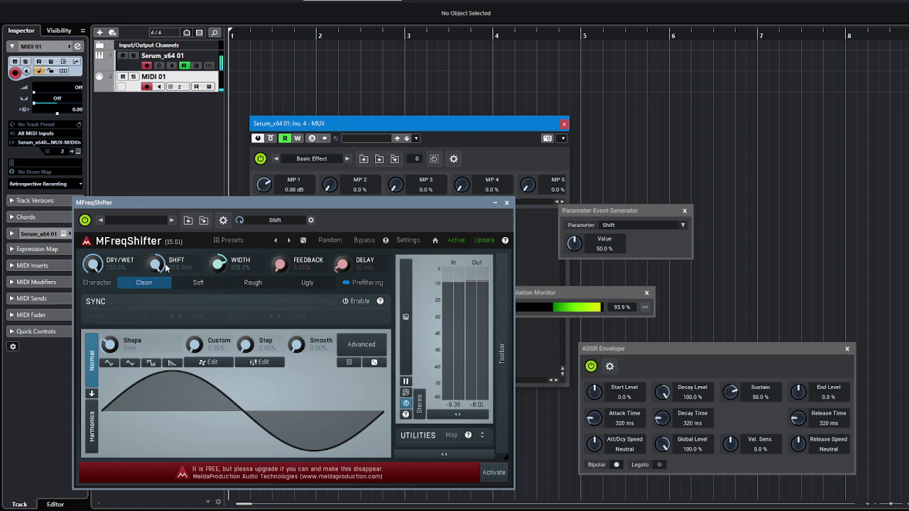
Bring the ADSR Envelope into view and lower its Sustain to 2.0 %.
{"action": "left_click", "coordinate": [506, 127]}
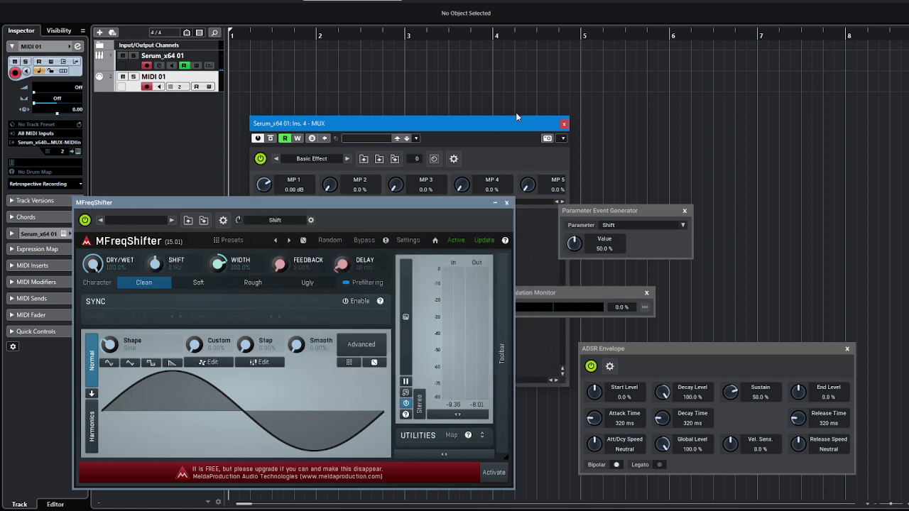
{"action": "left_click_drag", "start_coordinate": [516, 124], "coordinate": [621, 33]}
{"action": "left_click", "coordinate": [503, 157]}
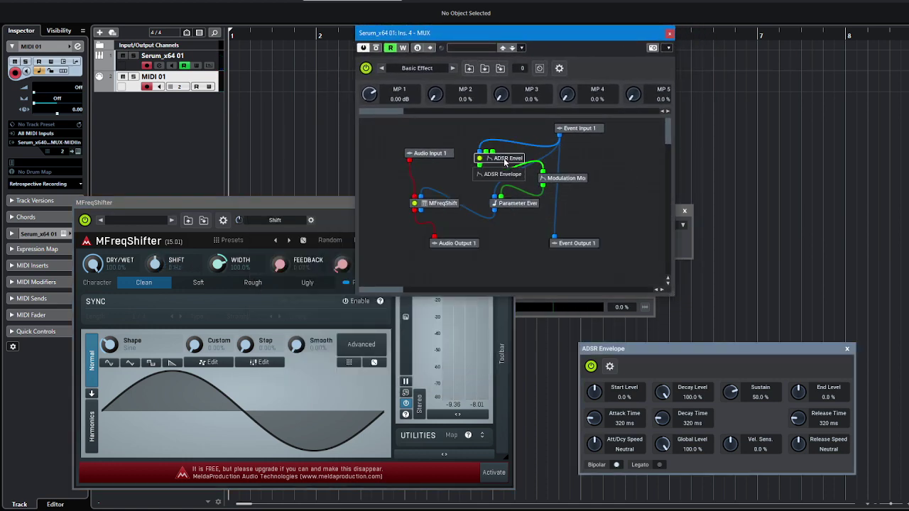
{"action": "left_click_drag", "start_coordinate": [694, 349], "coordinate": [643, 298]}
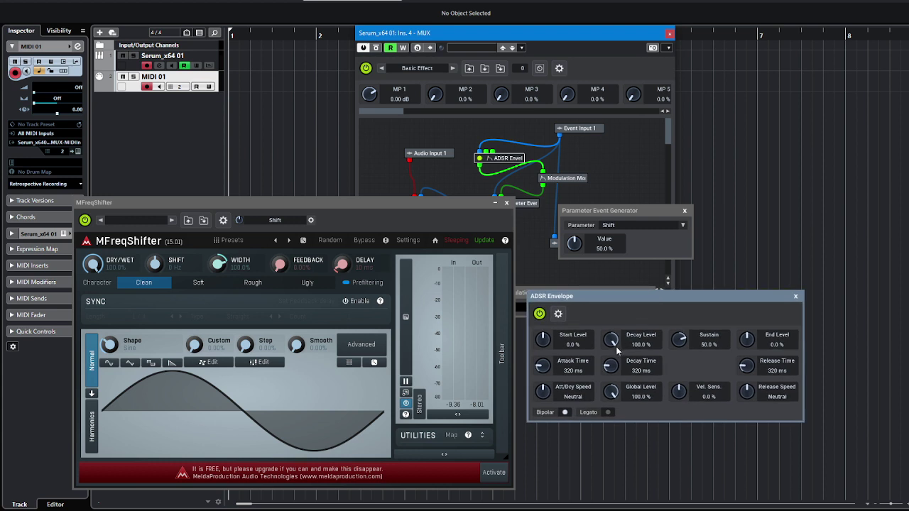
{"action": "left_click_drag", "start_coordinate": [612, 345], "coordinate": [612, 364]}
{"action": "left_click_drag", "start_coordinate": [693, 345], "coordinate": [677, 361]}
Set the envelope to 588 ms attack, 426 ms decay and -27.0 % Decay Level.
{"action": "left_click_drag", "start_coordinate": [612, 346], "coordinate": [612, 334]}
{"action": "left_click_drag", "start_coordinate": [574, 243], "coordinate": [572, 261]}
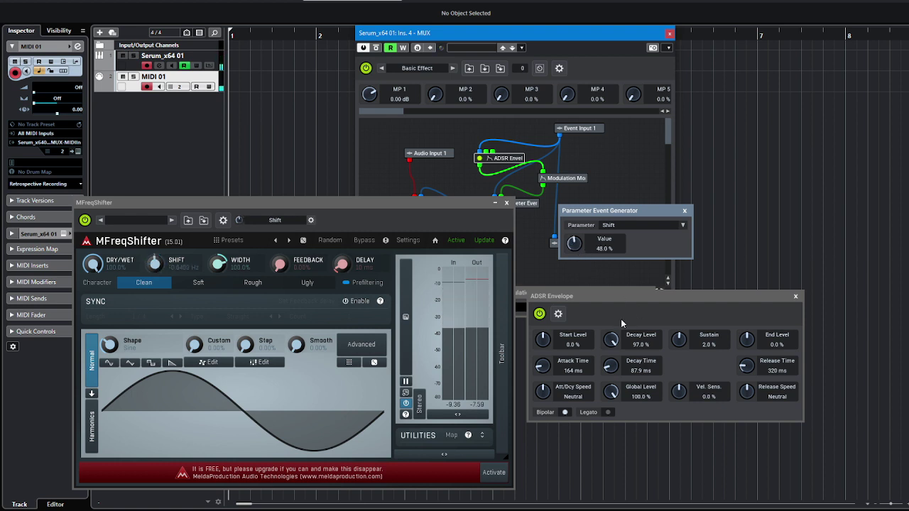
{"action": "mouse_move", "coordinate": [612, 343]}
{"action": "left_mouse_down"}
{"action": "mouse_move", "coordinate": [607, 398]}
{"action": "mouse_move", "coordinate": [619, 345]}
{"action": "left_mouse_up"}
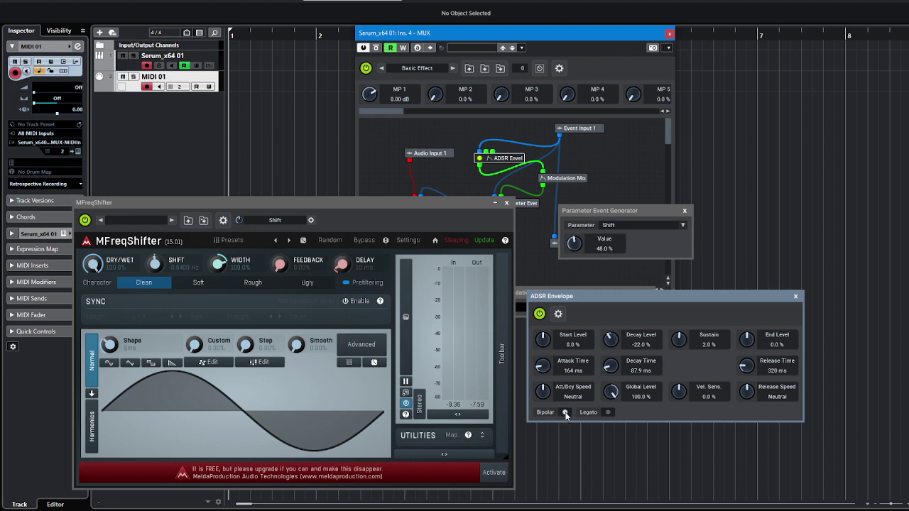
{"action": "left_click_drag", "start_coordinate": [614, 340], "coordinate": [615, 343]}
{"action": "left_click_drag", "start_coordinate": [612, 366], "coordinate": [612, 355]}
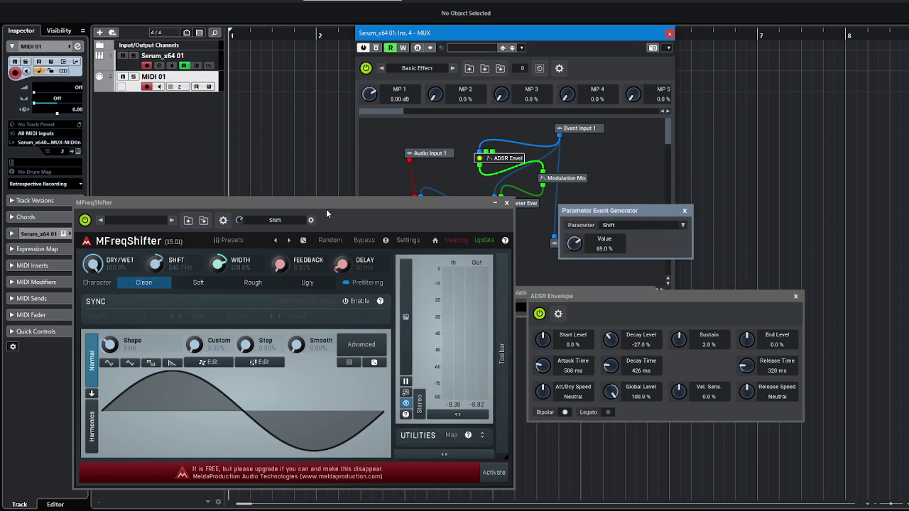
Reposition the MFreqShifter window and close the Parameter Event Generator and ADSR windows.
{"action": "left_click_drag", "start_coordinate": [325, 208], "coordinate": [345, 187]}
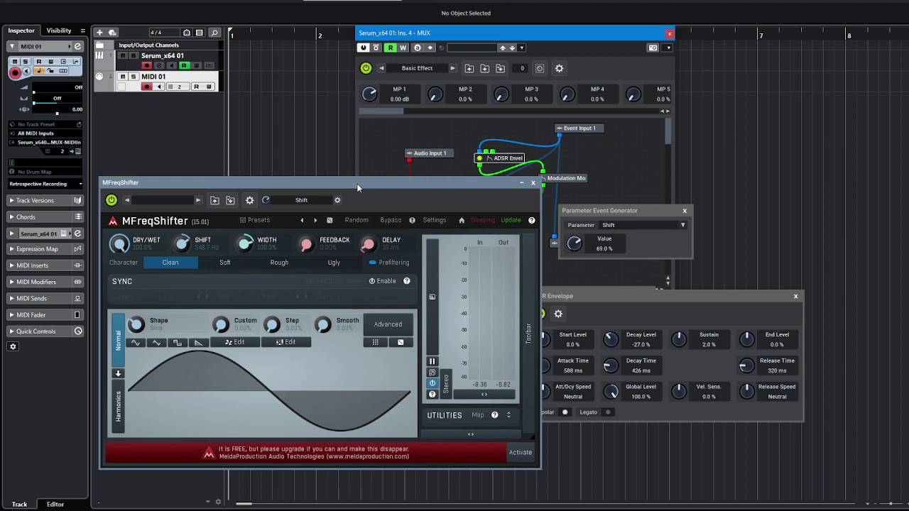
{"action": "left_click_drag", "start_coordinate": [357, 187], "coordinate": [355, 194]}
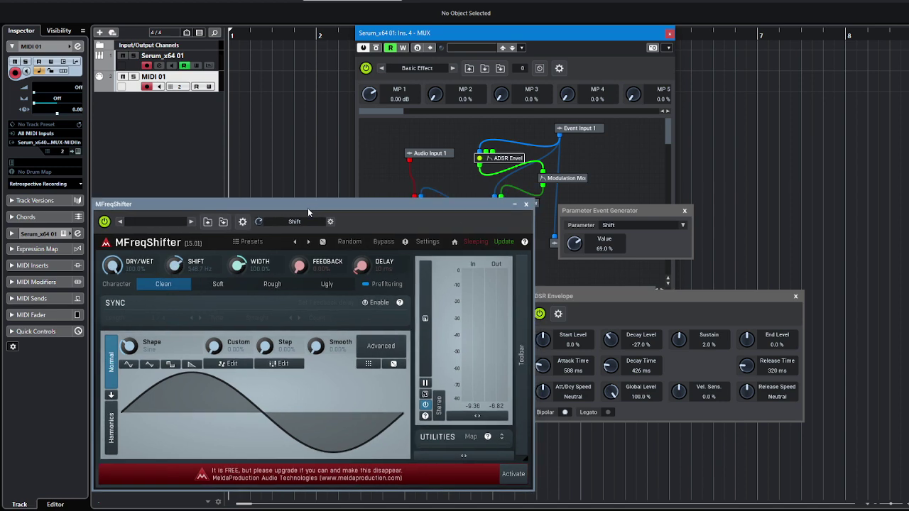
{"action": "left_click", "coordinate": [683, 211]}
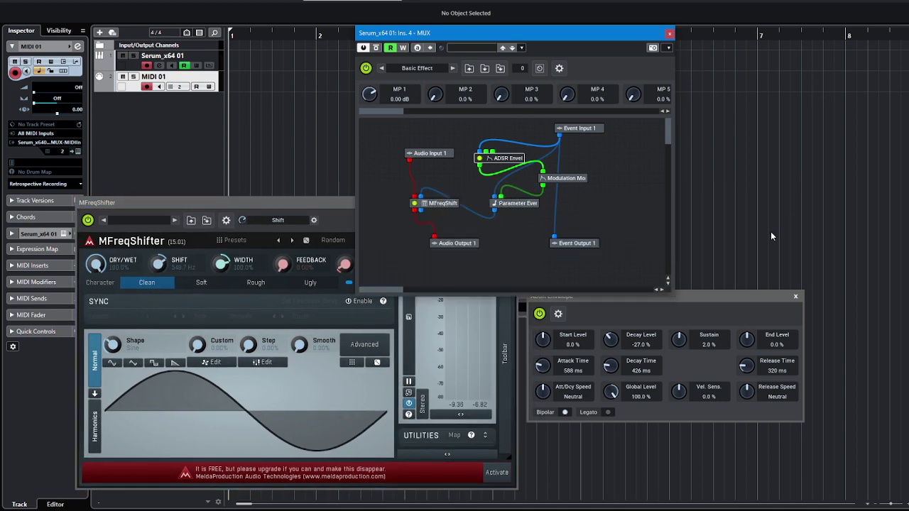
{"action": "left_click", "coordinate": [796, 298]}
Replace MFreqShifter with the GLow filter and lower its Cut Off from 20000 Hz.
{"action": "right_click", "coordinate": [445, 206]}
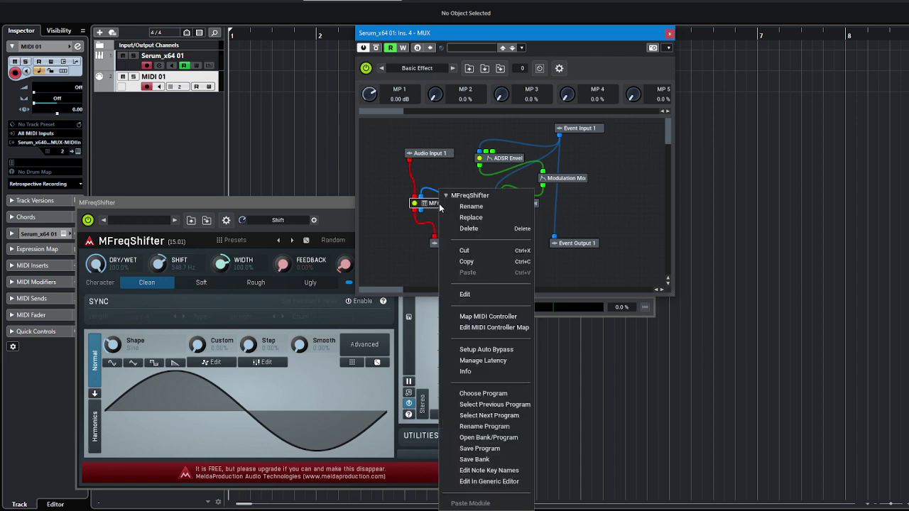
{"action": "left_click", "coordinate": [471, 217]}
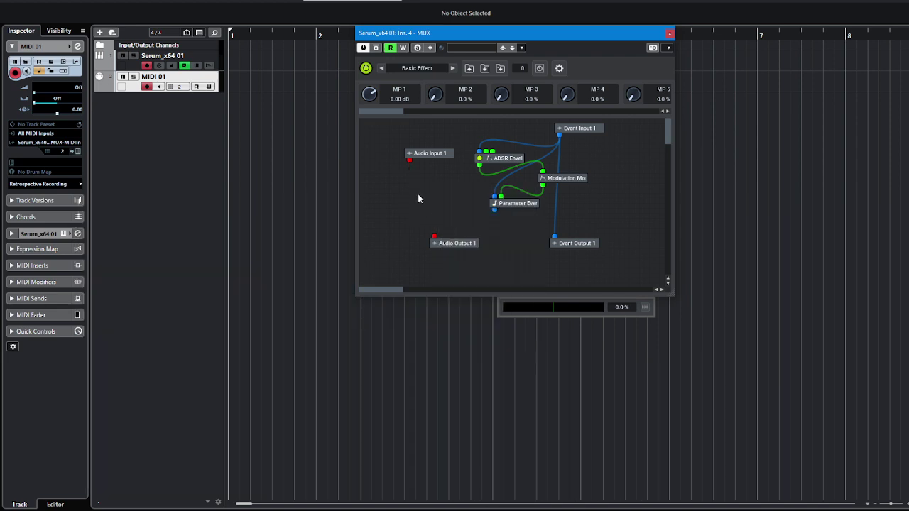
{"action": "left_click", "coordinate": [437, 201]}
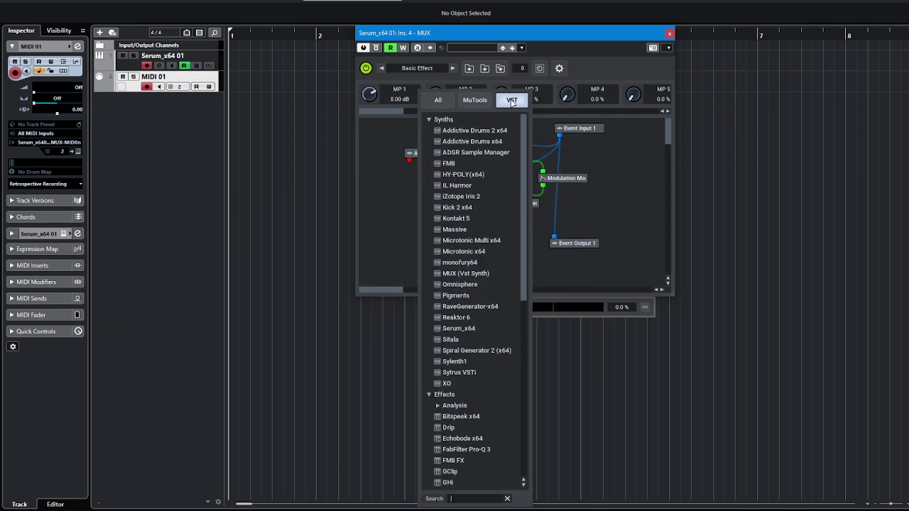
{"action": "scroll", "coordinate": [458, 402], "scroll_direction": "down", "scroll_amount": 3}
{"action": "left_click", "coordinate": [474, 396]}
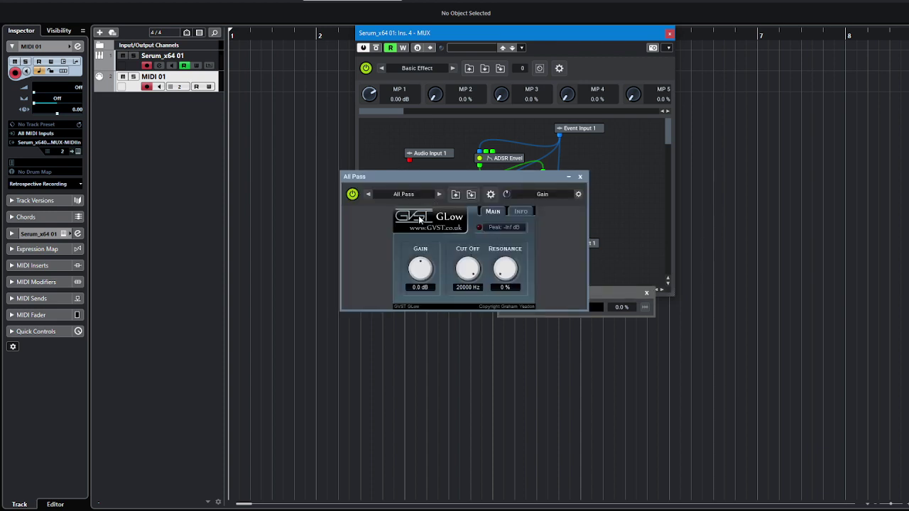
{"action": "mouse_move", "coordinate": [468, 273]}
{"action": "left_mouse_down"}
{"action": "mouse_move", "coordinate": [468, 302]}
{"action": "mouse_move", "coordinate": [475, 267]}
{"action": "mouse_move", "coordinate": [471, 278]}
{"action": "mouse_move", "coordinate": [476, 267]}
{"action": "mouse_move", "coordinate": [484, 288]}
{"action": "mouse_move", "coordinate": [469, 280]}
{"action": "left_mouse_up"}
Wire the All Pass filter between Audio Input 1 and Audio Output 1.
{"action": "left_click_drag", "start_coordinate": [515, 179], "coordinate": [377, 266]}
{"action": "left_click_drag", "start_coordinate": [409, 160], "coordinate": [435, 236]}
{"action": "left_click_drag", "start_coordinate": [494, 210], "coordinate": [414, 191]}
Set the Parameter Event Generator's Value to 50.0 % for the Cut Off.
{"action": "double_click", "coordinate": [513, 203]}
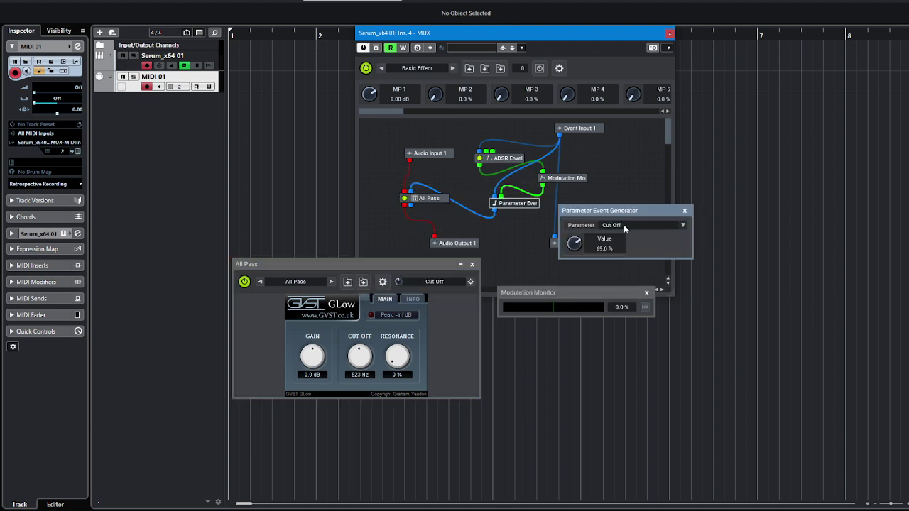
{"action": "double_click", "coordinate": [575, 244]}
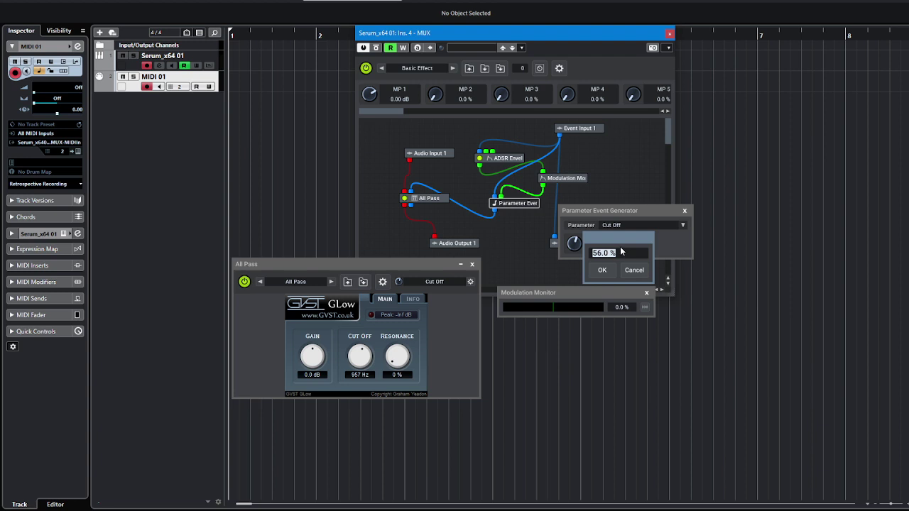
{"action": "type", "text": "50"}
{"action": "key", "text": "Return"}
{"action": "left_click", "coordinate": [685, 211]}
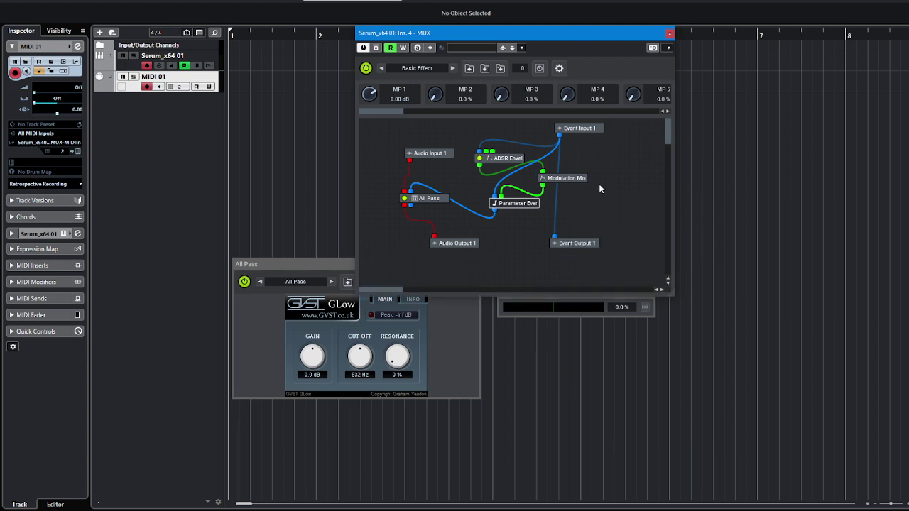
Swap the ADSR Envelope for an LFO and slow its Frequency to 2.18 Hz.
{"action": "right_click", "coordinate": [494, 157]}
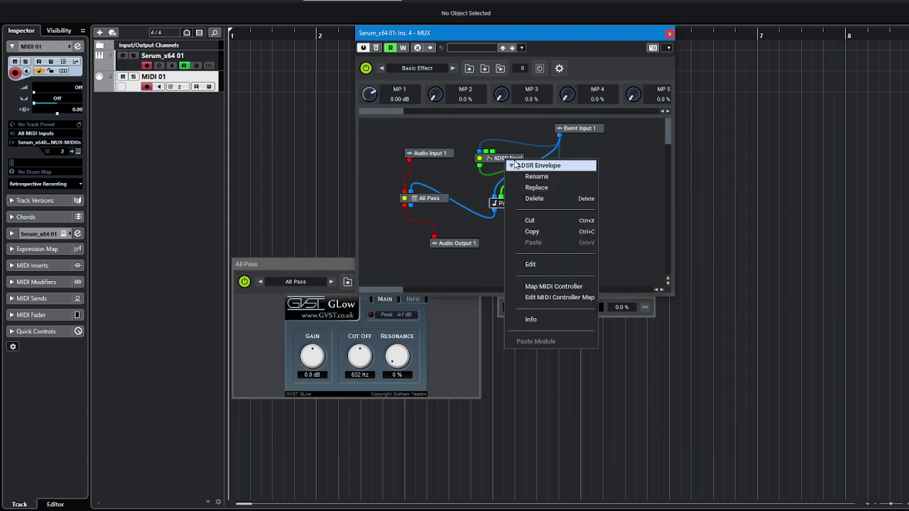
{"action": "left_click", "coordinate": [536, 187]}
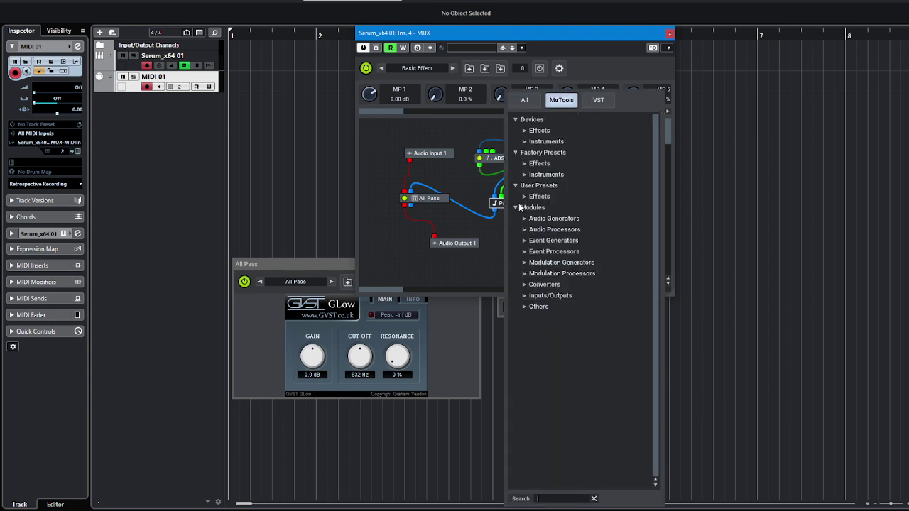
{"action": "left_click", "coordinate": [525, 263]}
{"action": "double_click", "coordinate": [543, 295]}
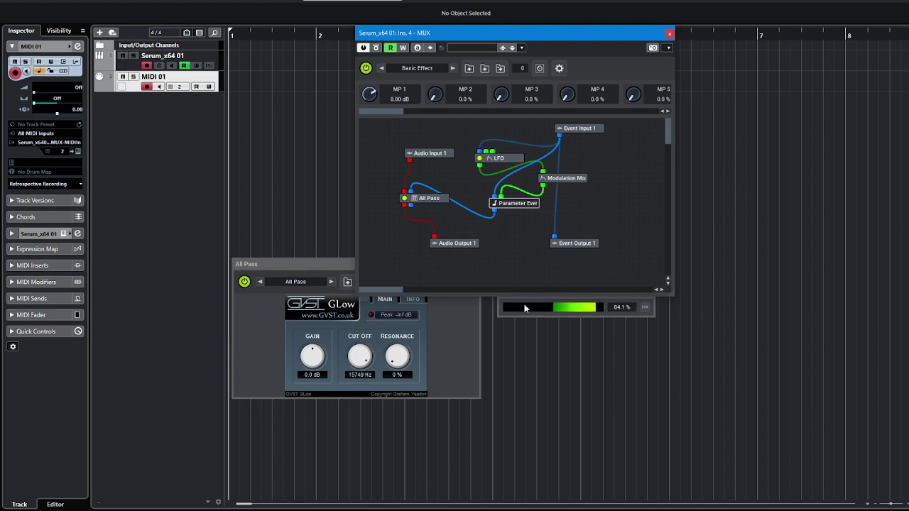
{"action": "double_click", "coordinate": [499, 158]}
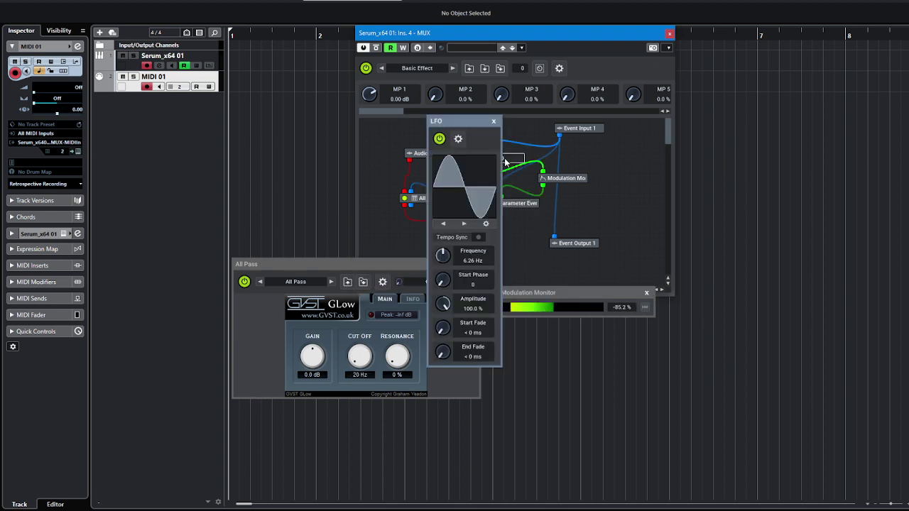
{"action": "left_click_drag", "start_coordinate": [441, 271], "coordinate": [432, 335]}
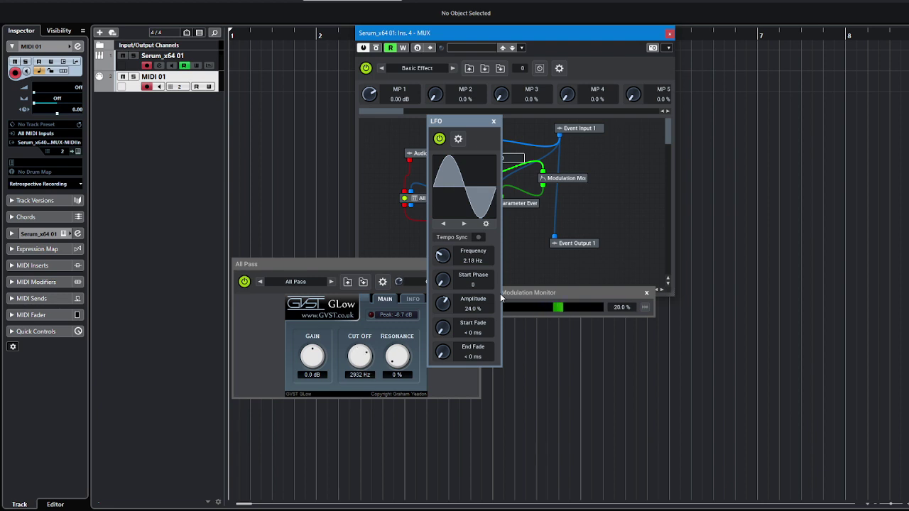
Insert Frequency EQ after MUX on Serum_x64 01 and boost band 4 near 445 Hz.
{"action": "left_click", "coordinate": [128, 64]}
{"action": "left_click", "coordinate": [41, 181]}
{"action": "type", "text": "fre"}
{"action": "left_click", "coordinate": [55, 237]}
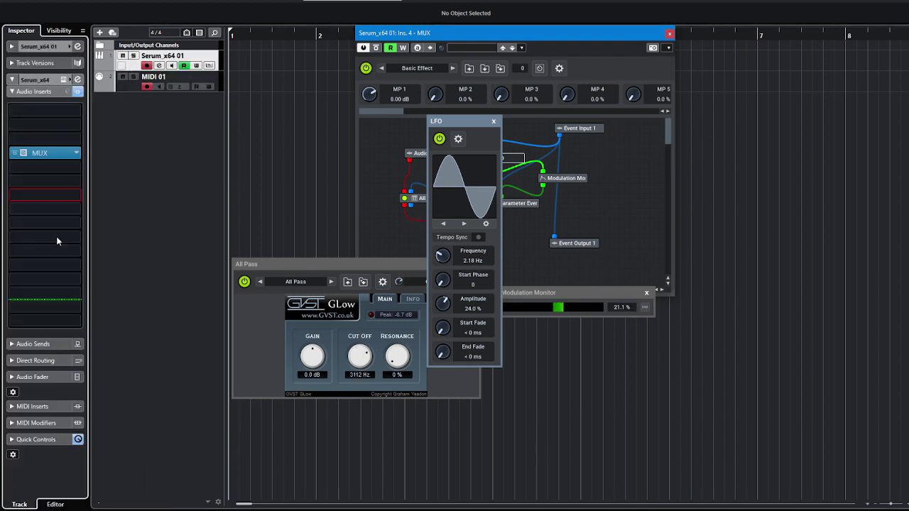
{"action": "left_click_drag", "start_coordinate": [621, 120], "coordinate": [443, 110]}
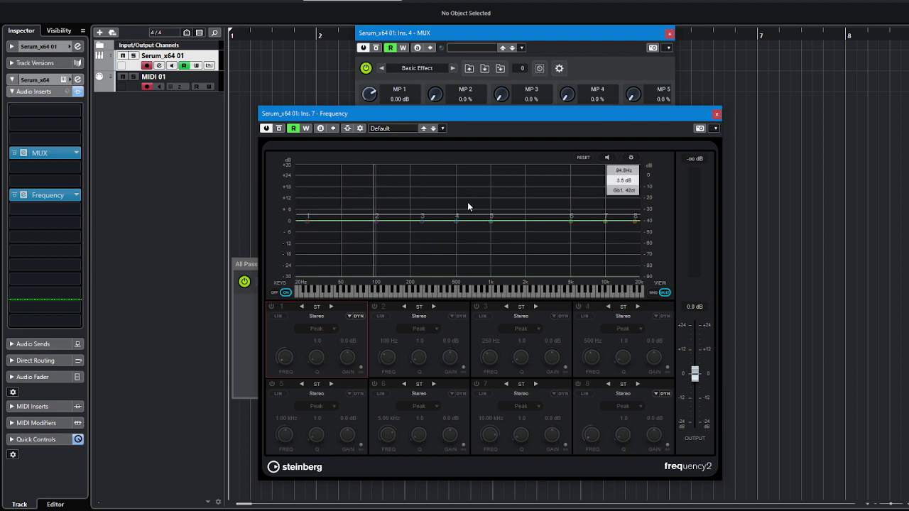
{"action": "left_click_drag", "start_coordinate": [456, 226], "coordinate": [451, 206]}
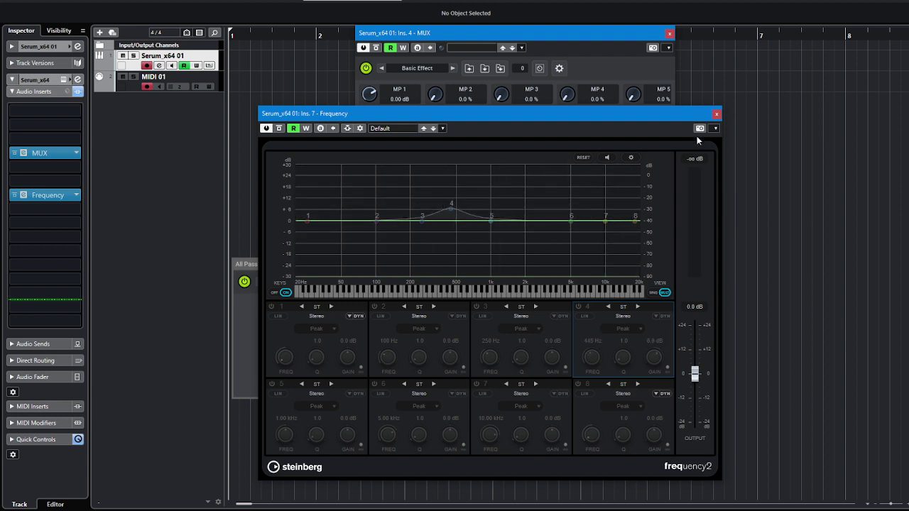
{"action": "left_click", "coordinate": [716, 114]}
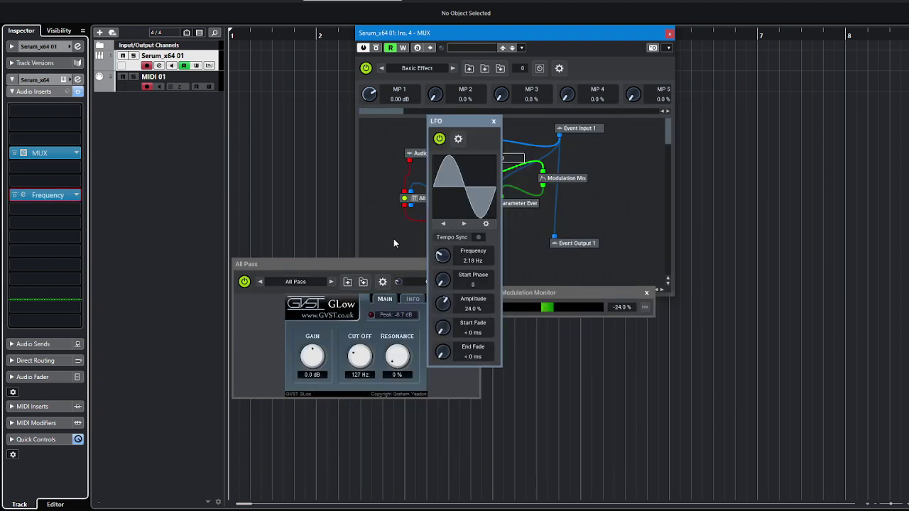